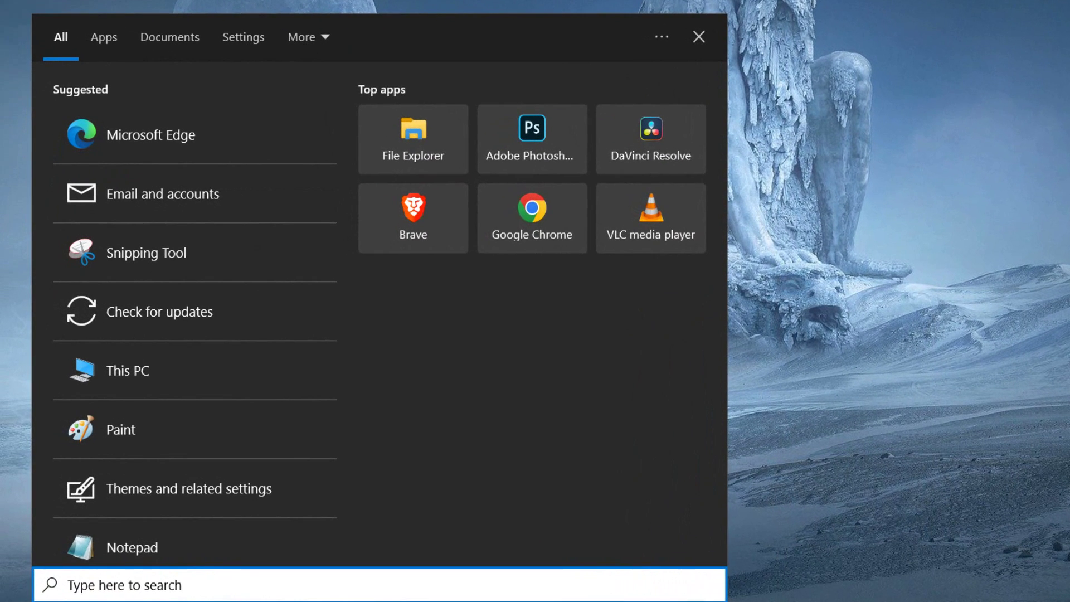
Launch Battle.net, open Overwatch 2 from All Games, and bring up its install options menu
type("batt")
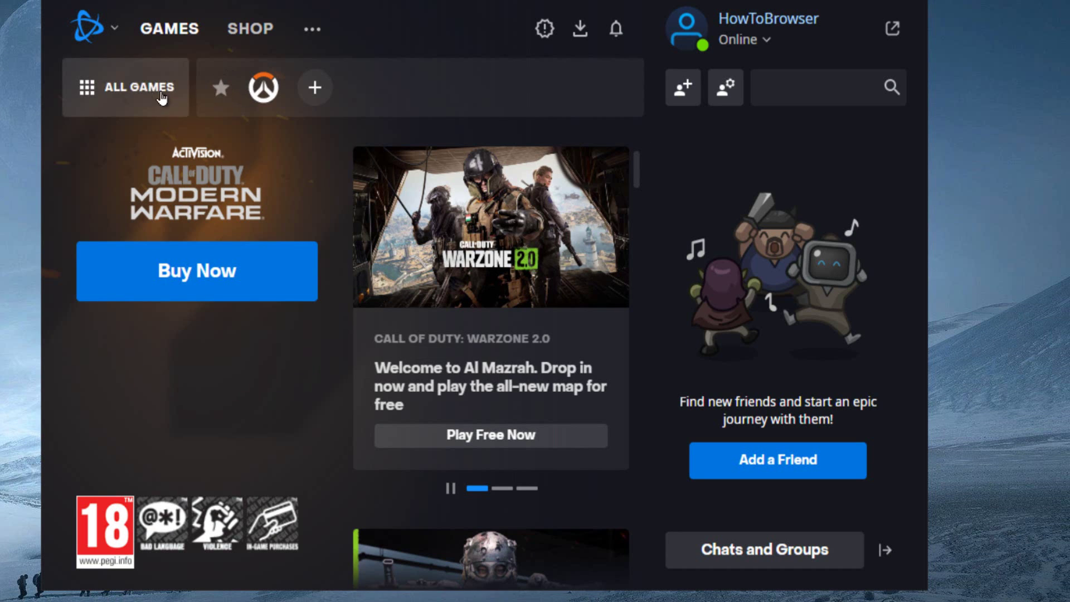
left_click(170, 38)
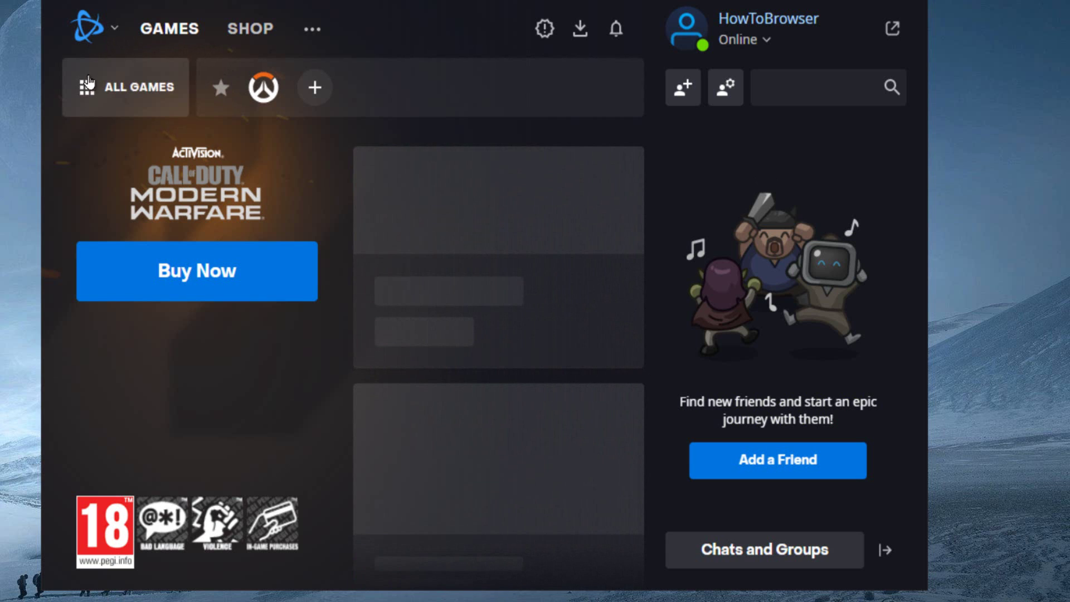
left_click(128, 88)
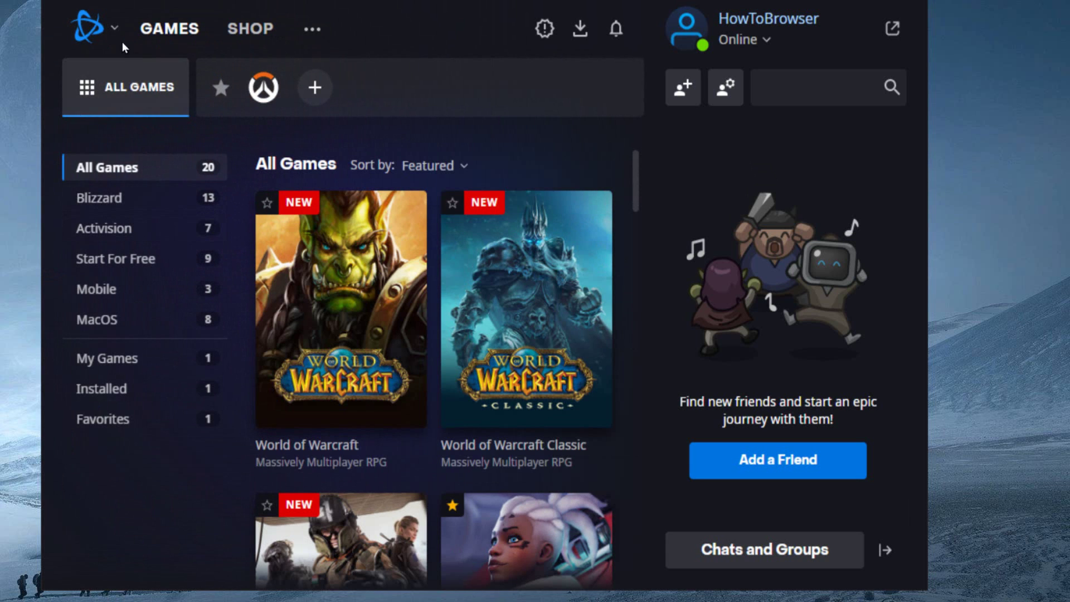
left_click(113, 30)
left_click(190, 30)
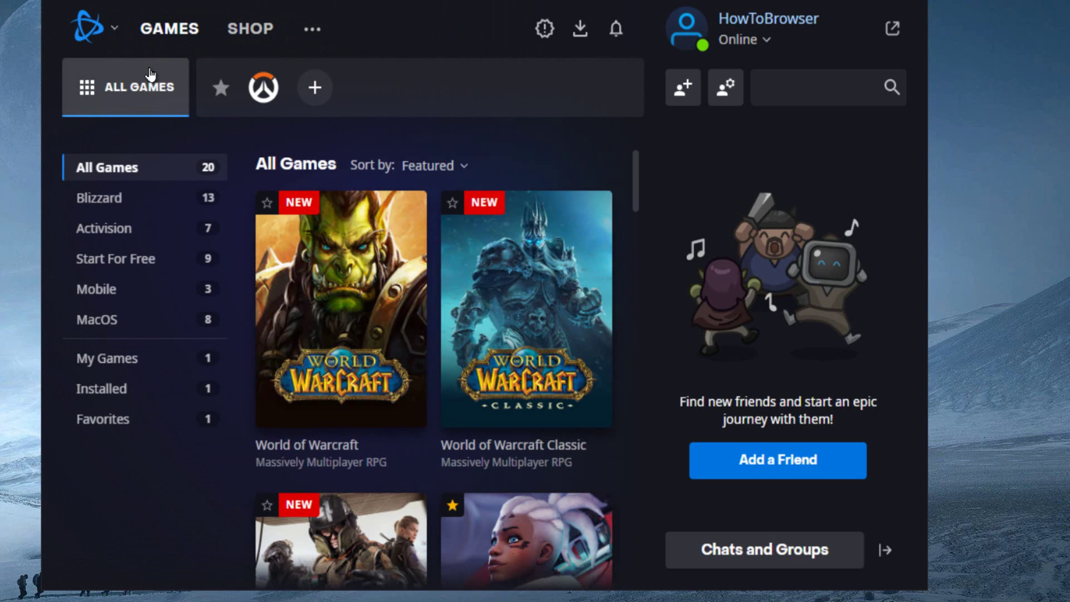
left_click(264, 87)
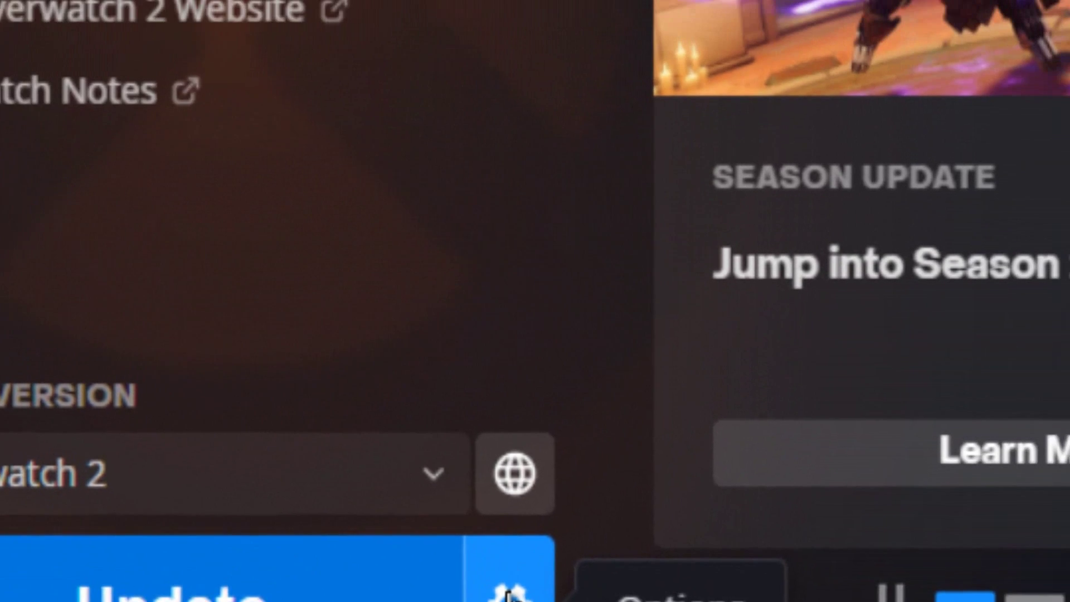
left_click(507, 595)
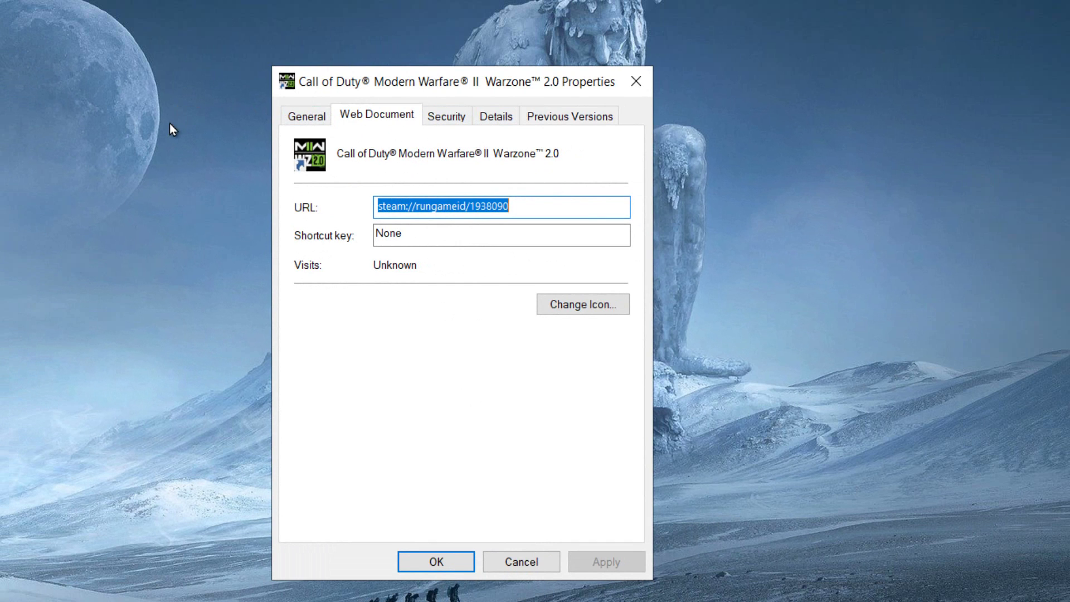
Bring up the desktop's right-click menu, then dismiss it without choosing anything
right_click(52, 152)
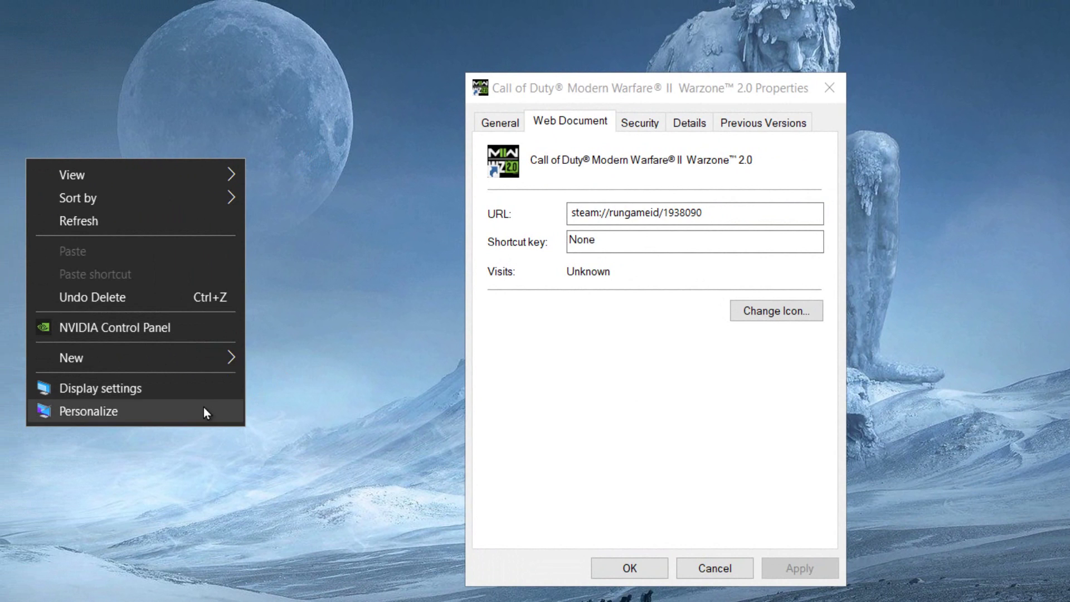
left_click(293, 395)
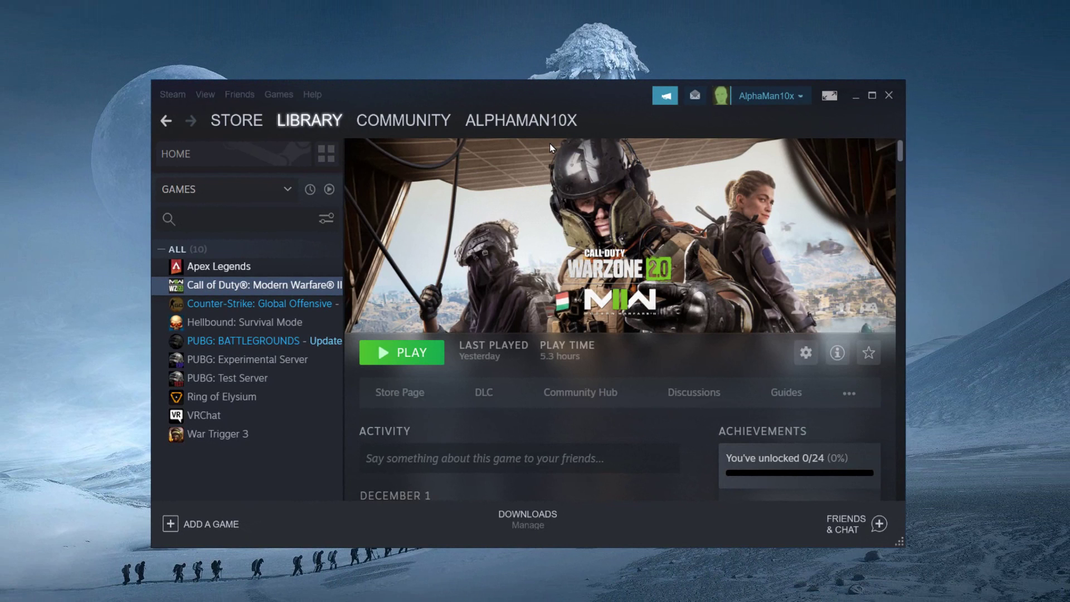
Browse Modern Warfare II's local files from its Steam properties to open the install folder
right_click(205, 290)
left_click(227, 376)
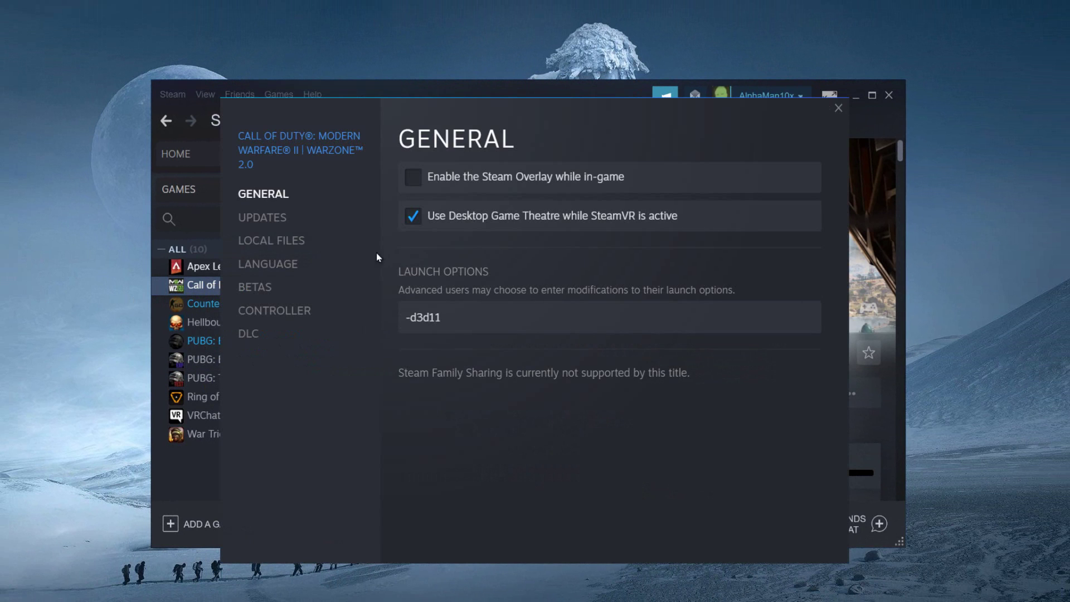
left_click(325, 240)
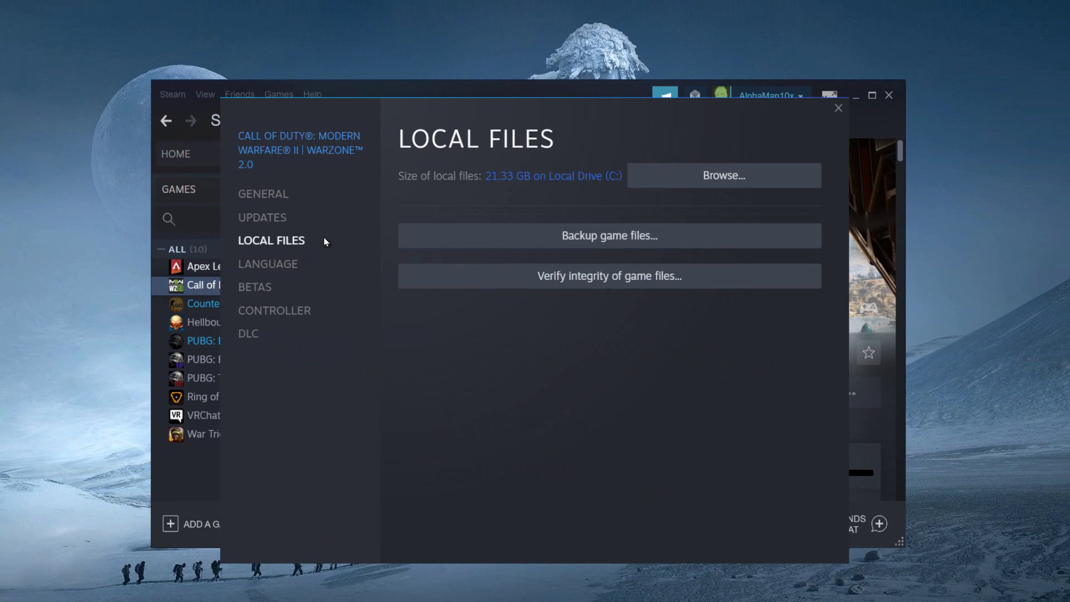
left_click(714, 183)
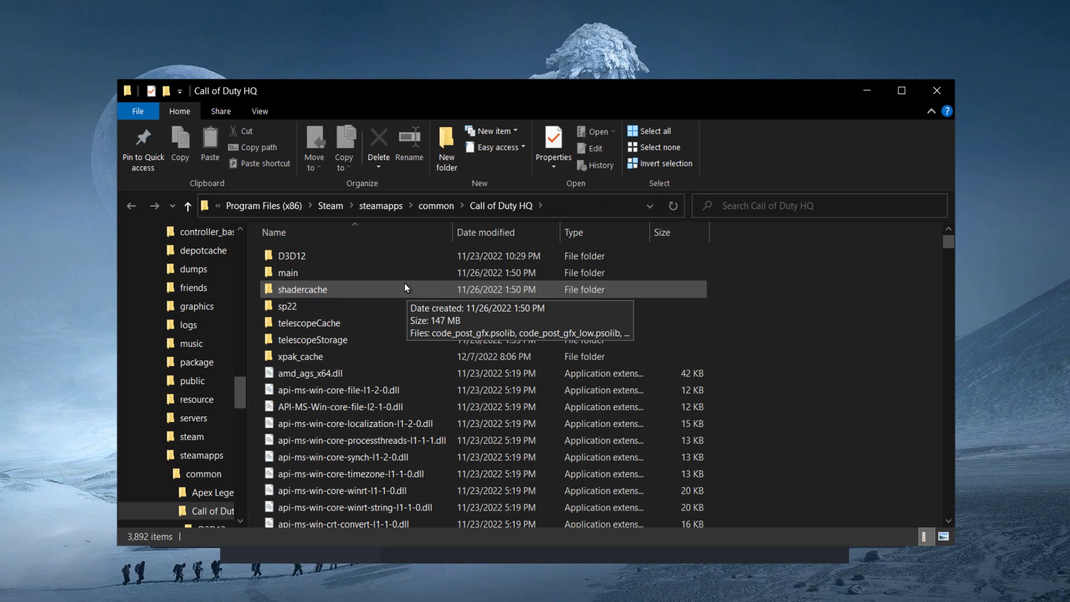
Set cod to Windows 8 compatibility, run as administrator, fullscreen optimizations disabled, and apply
scroll(407, 285, "down", 12)
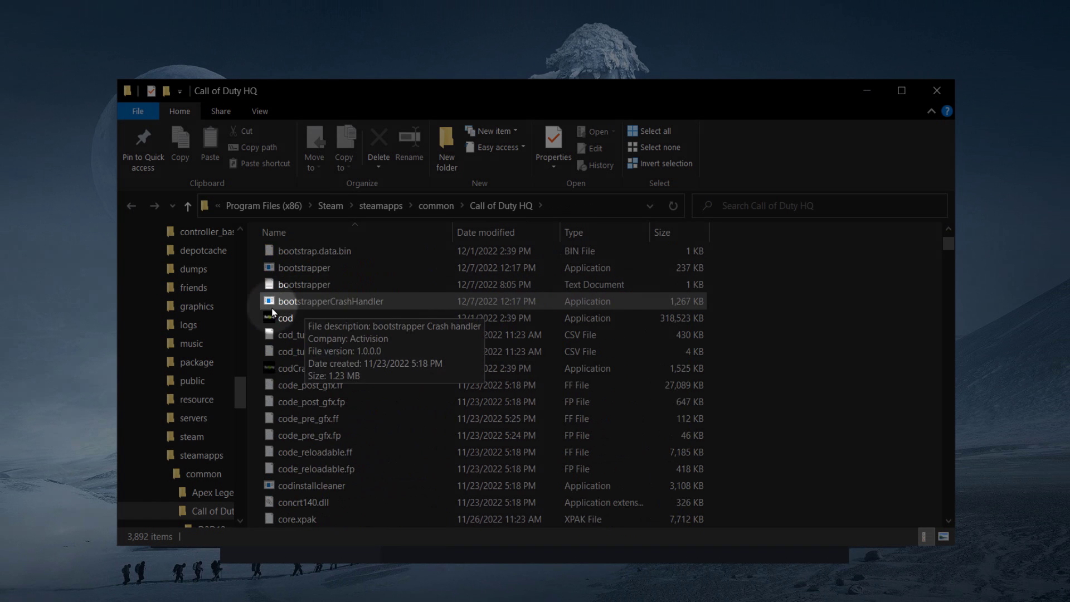
right_click(279, 317)
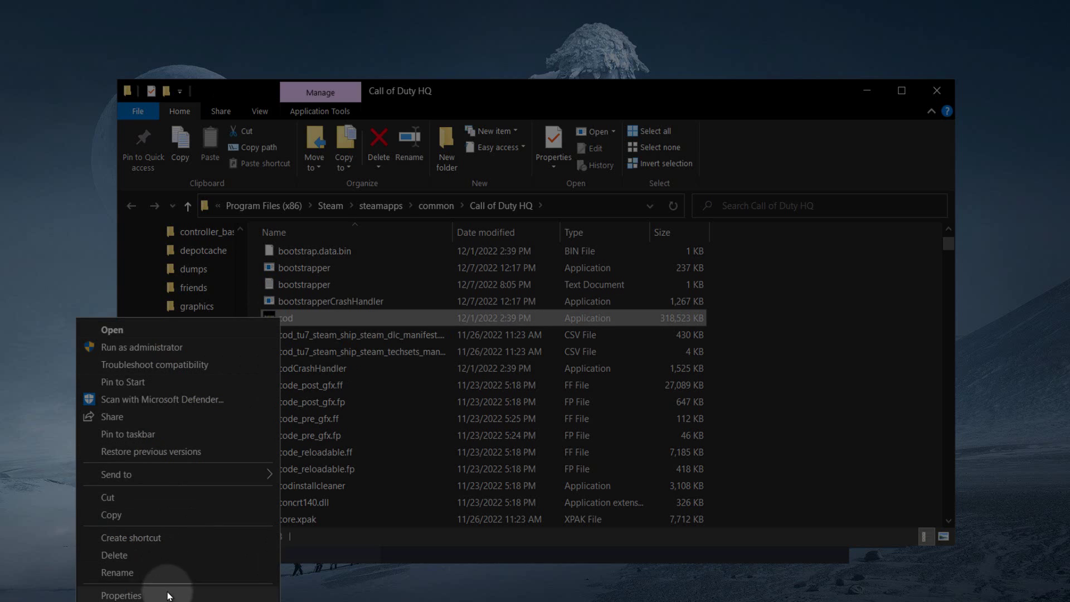
left_click(121, 595)
left_click(429, 258)
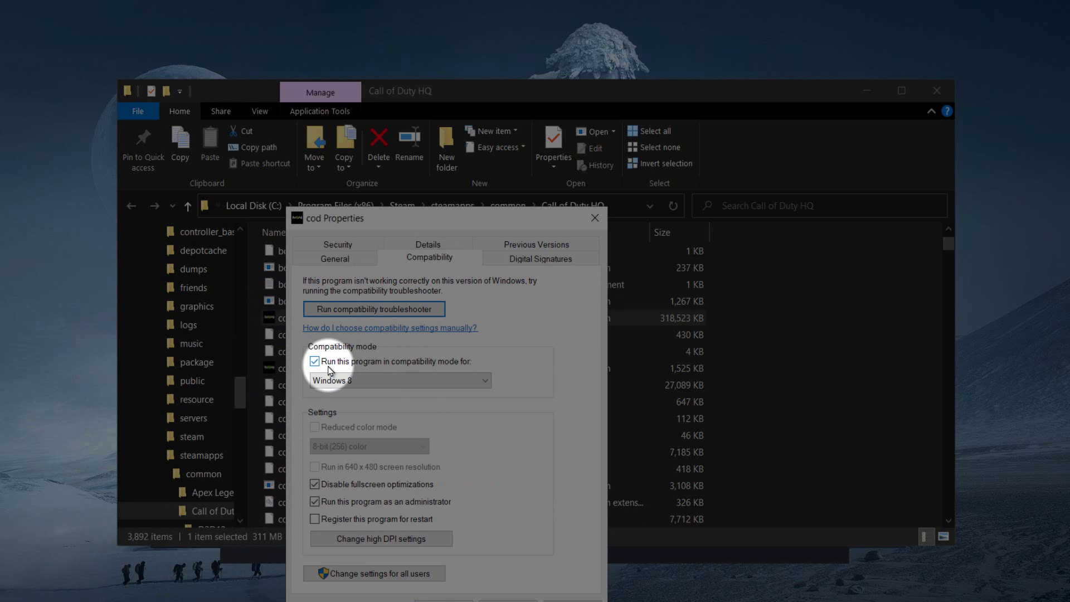
left_click_drag(393, 219, 416, 133)
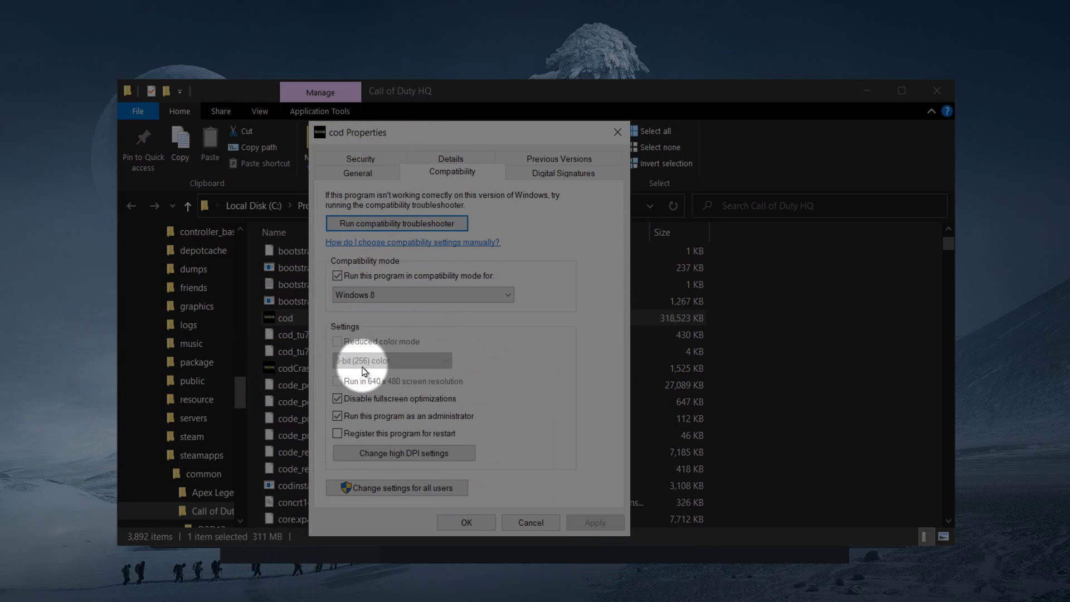
left_click(338, 398)
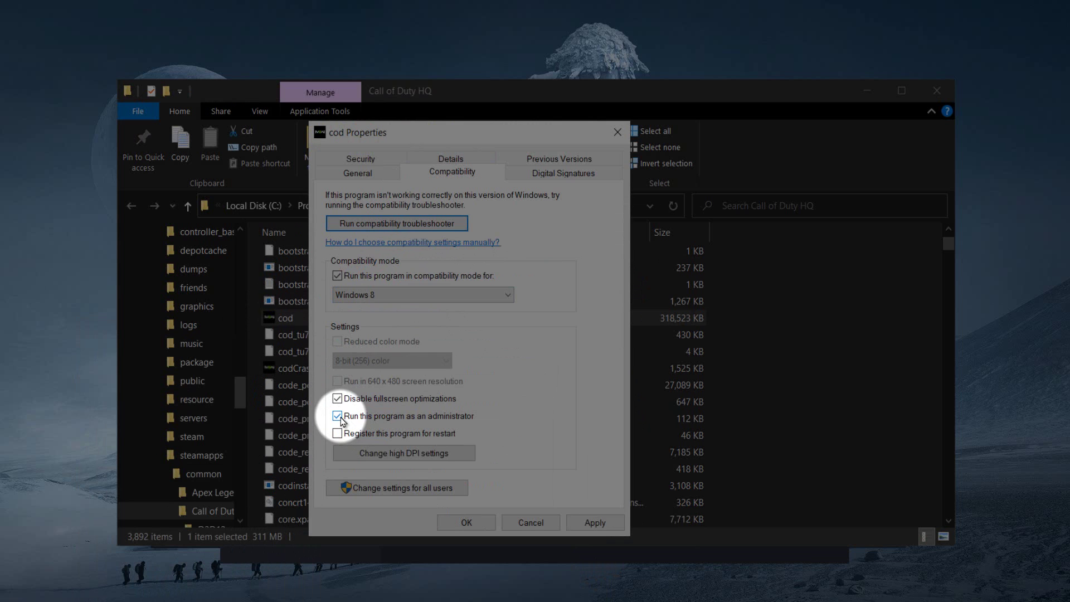
left_click(583, 522)
left_click(511, 522)
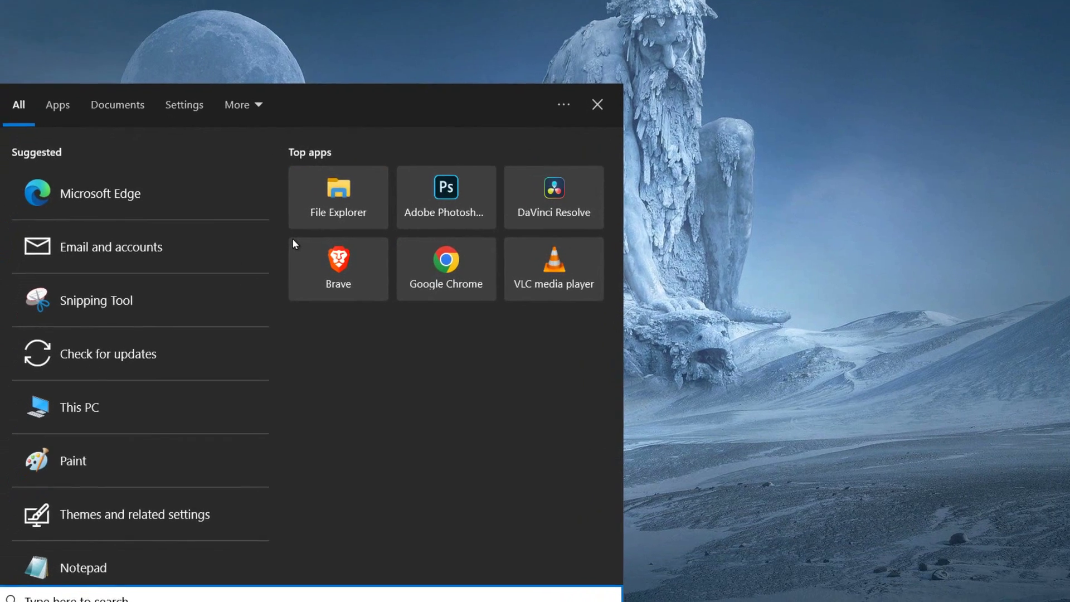
Open 'Allow an app through Windows Firewall' and verify Call of Duty® HQ allows Private and Public
type("allow an ")
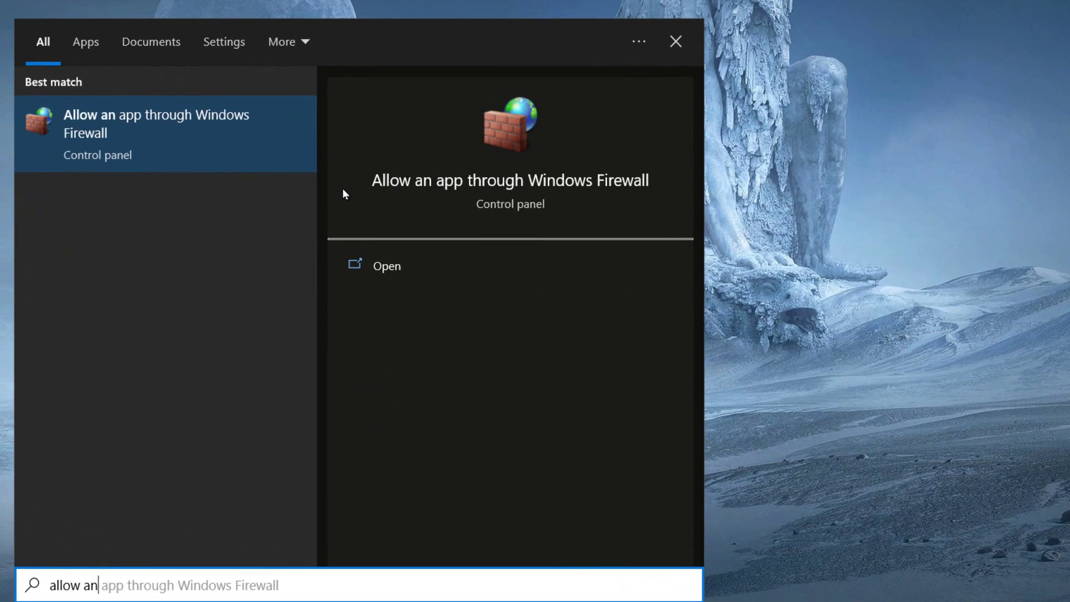
type("app throu")
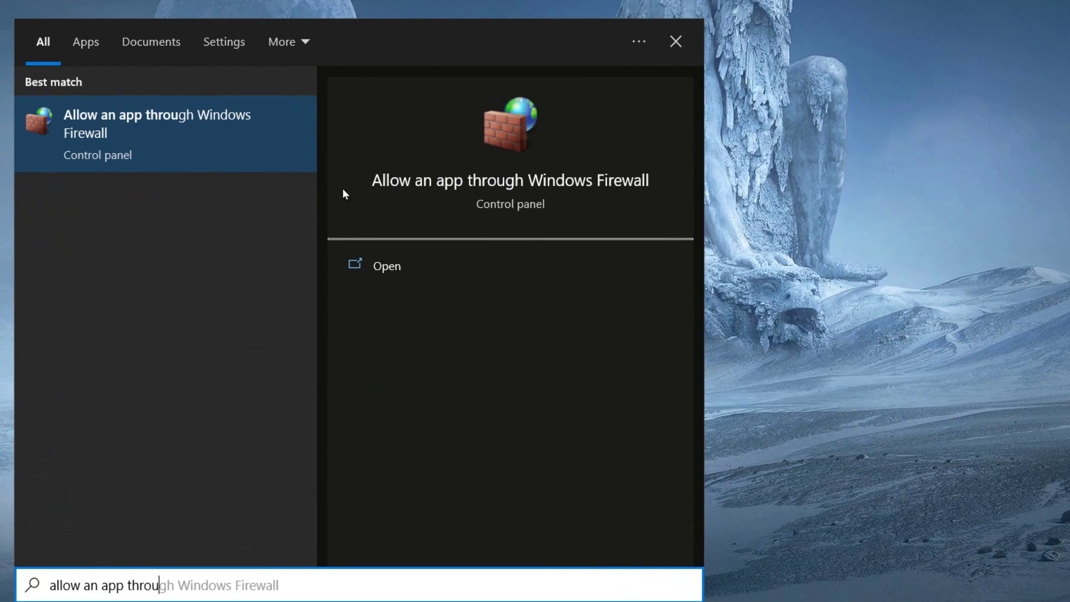
type("gh windows firewall")
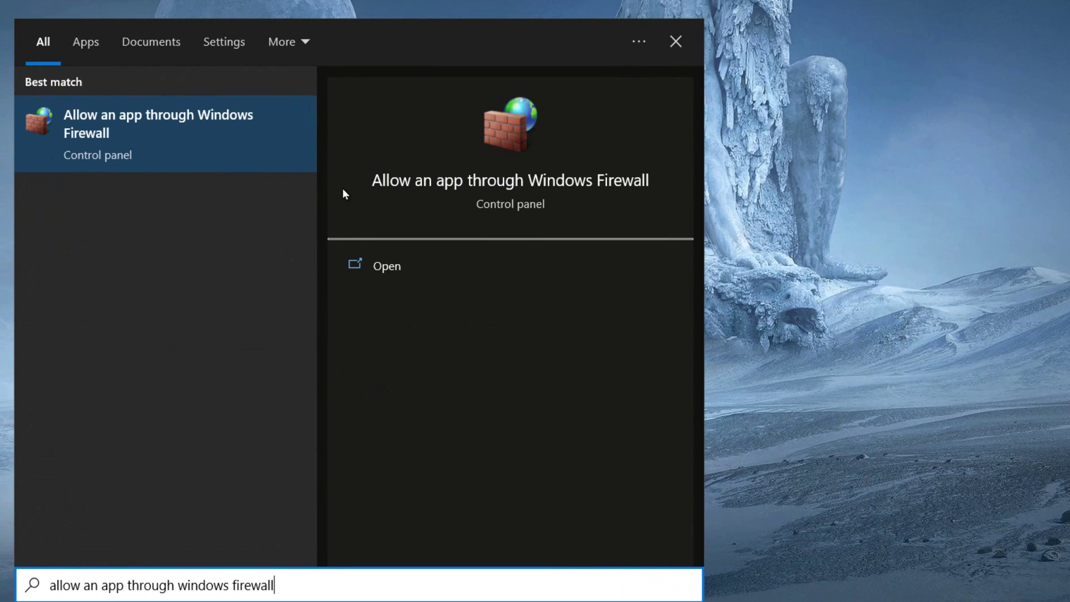
left_click(177, 140)
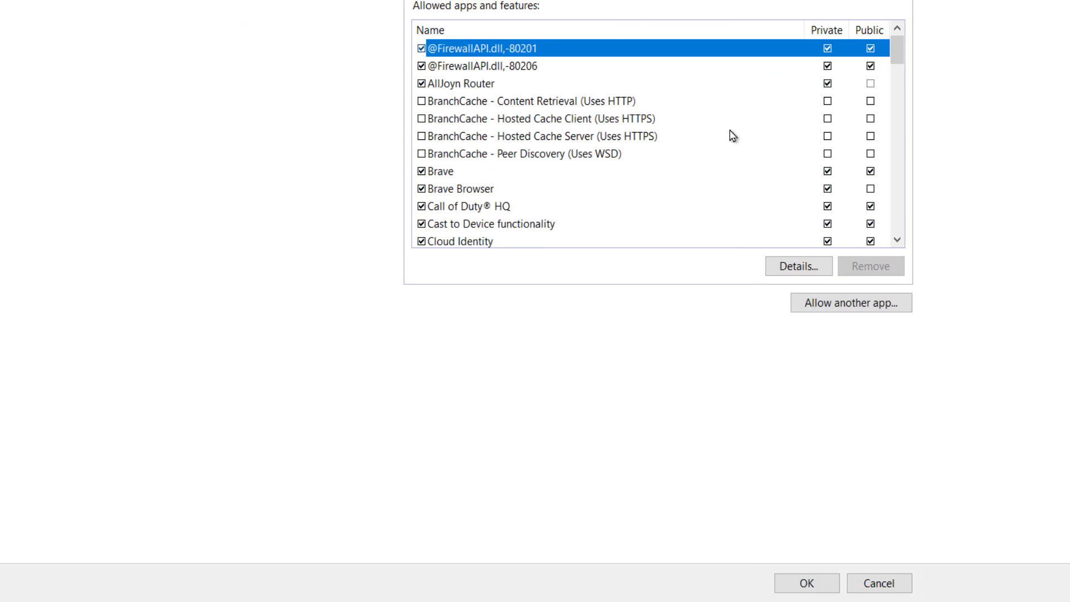
left_click(502, 206)
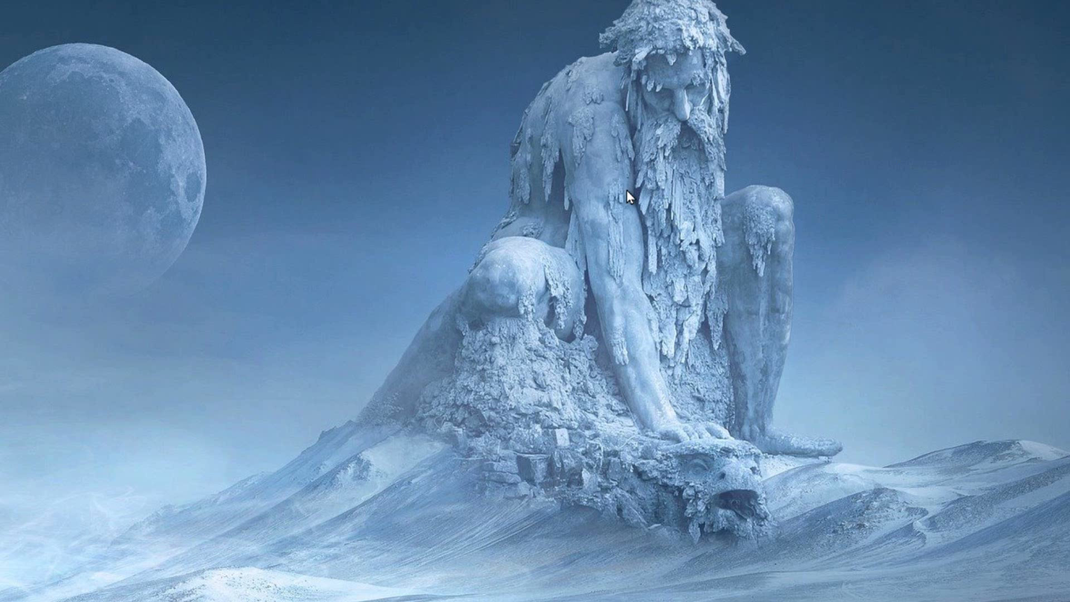
right_click(627, 189)
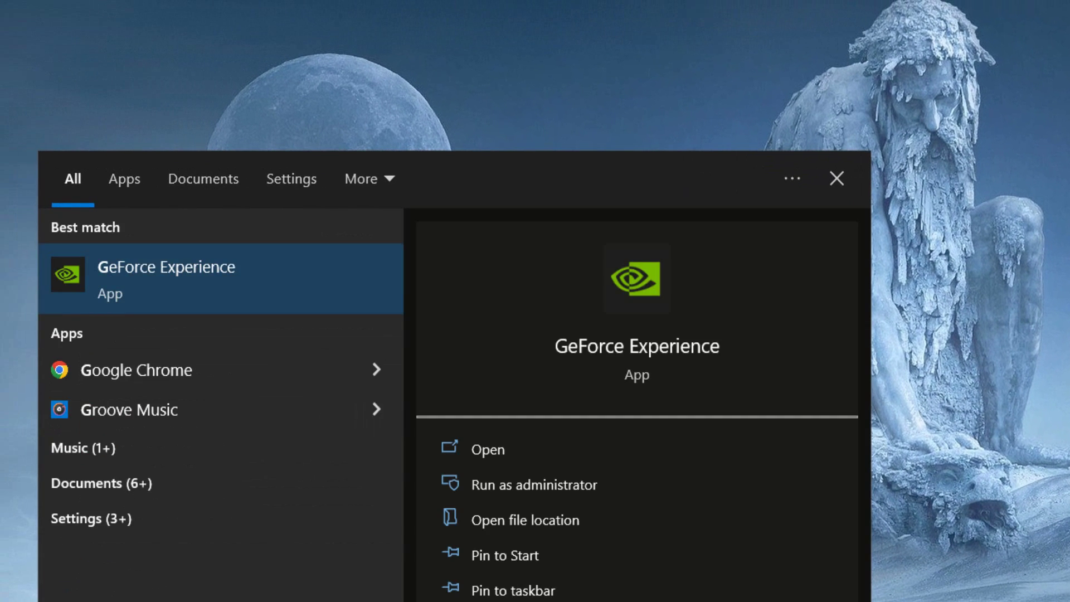
Launch GeForce Experience and open the Call of Duty: Modern Warfare II game page
type("eforce")
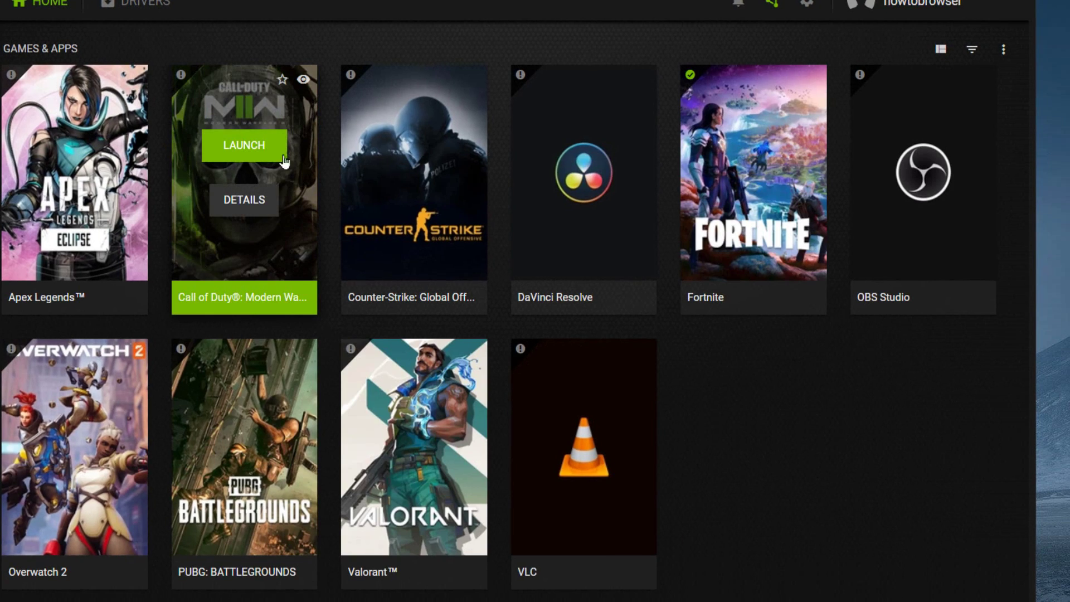
left_click(243, 204)
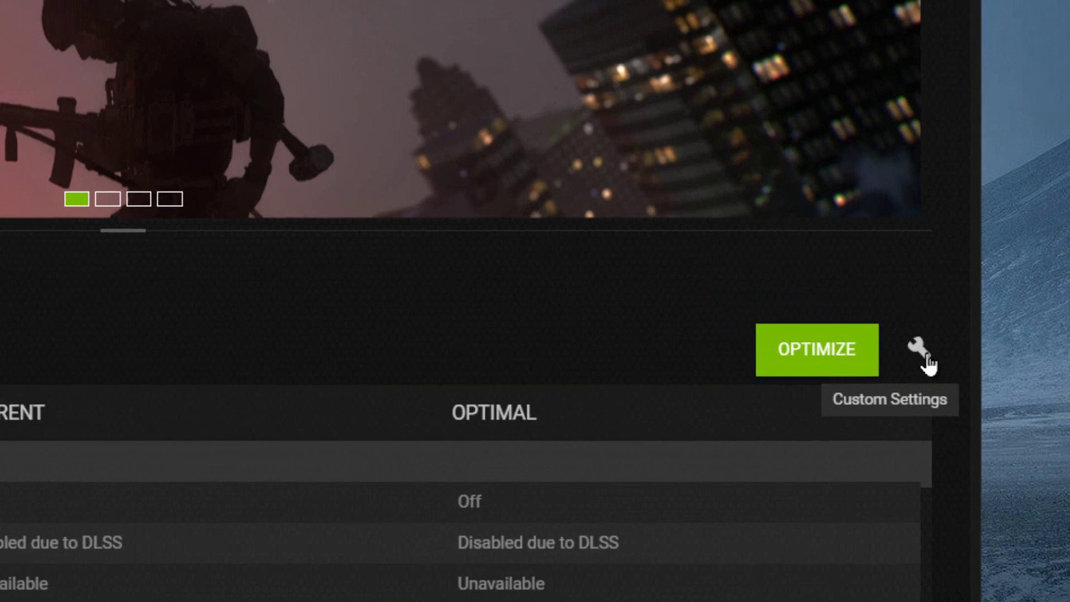
Keep 1920x1080 Full-screen, slide optimization fully to Performance, and apply the custom settings
left_click(853, 299)
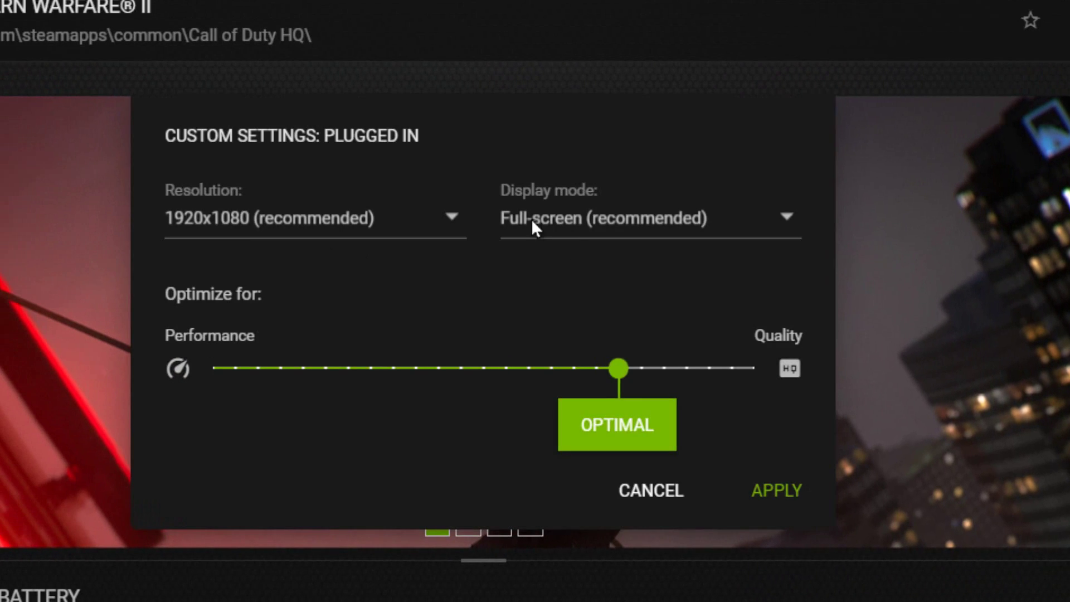
left_click(531, 218)
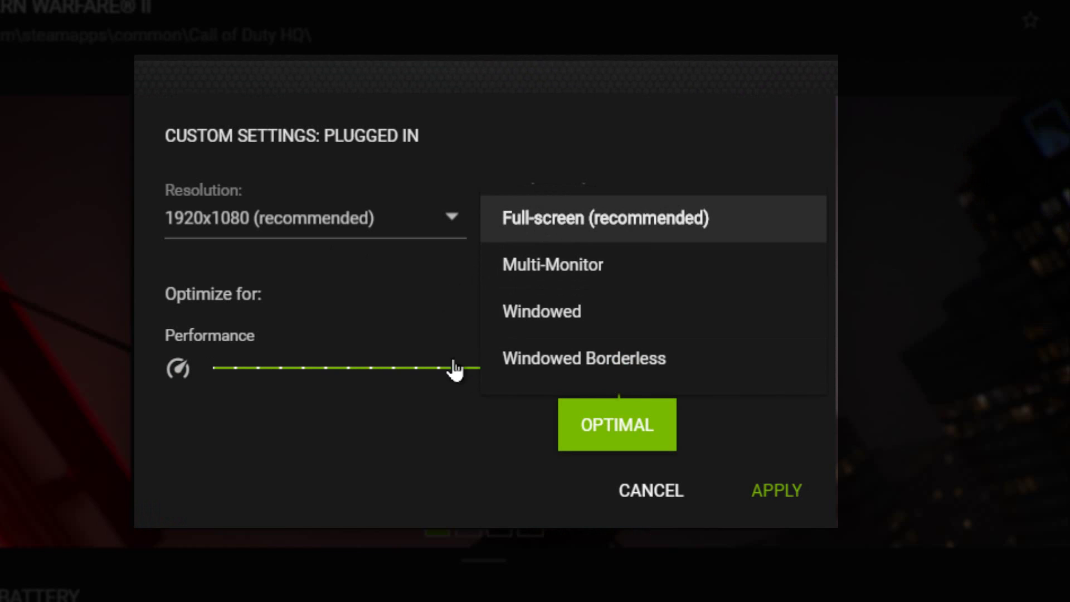
left_click(539, 243)
left_click_drag(616, 368, 195, 337)
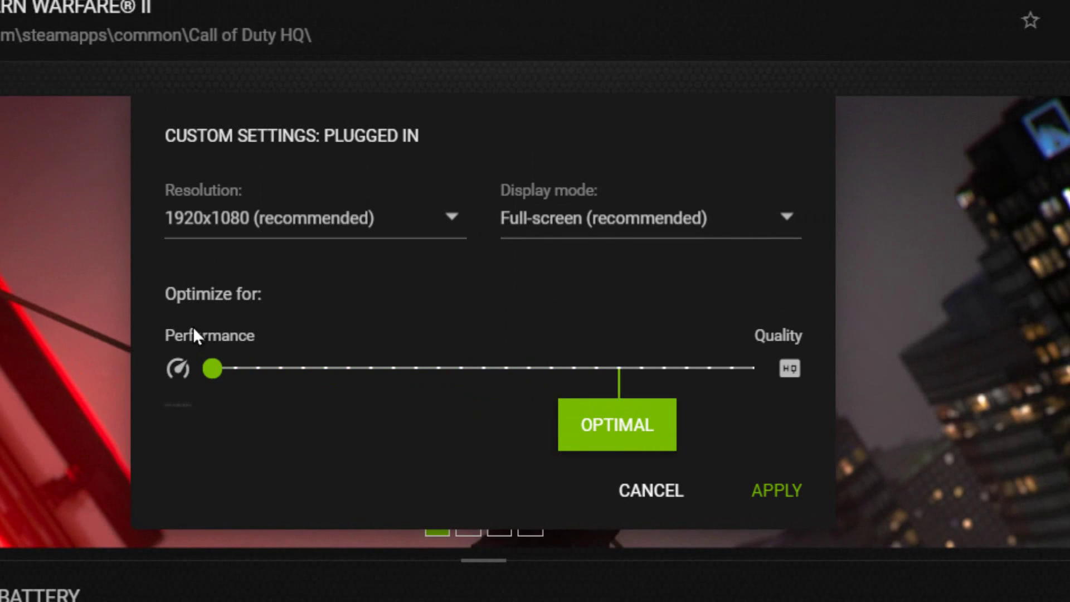
left_click(789, 513)
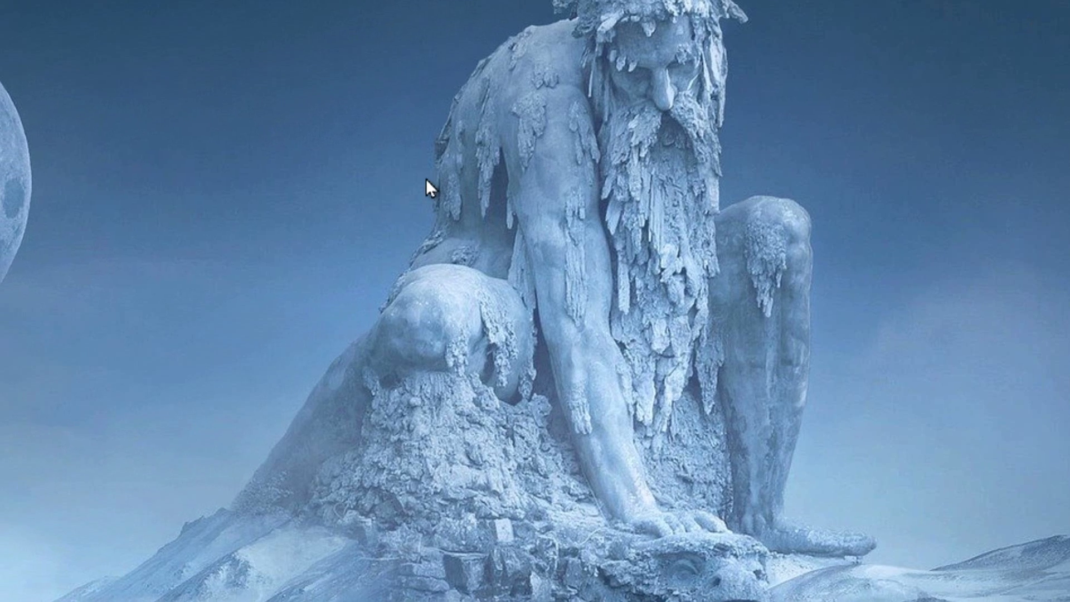
Open NVIDIA Control Panel from the desktop menu and shift the image preview slider toward quality
right_click(426, 178)
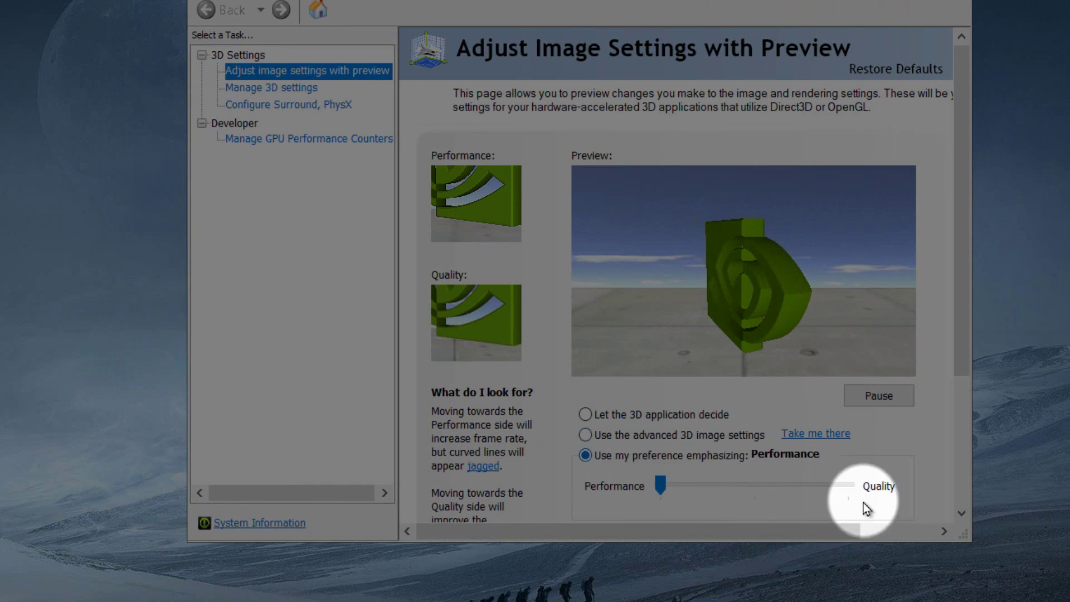
left_click_drag(963, 533, 1058, 596)
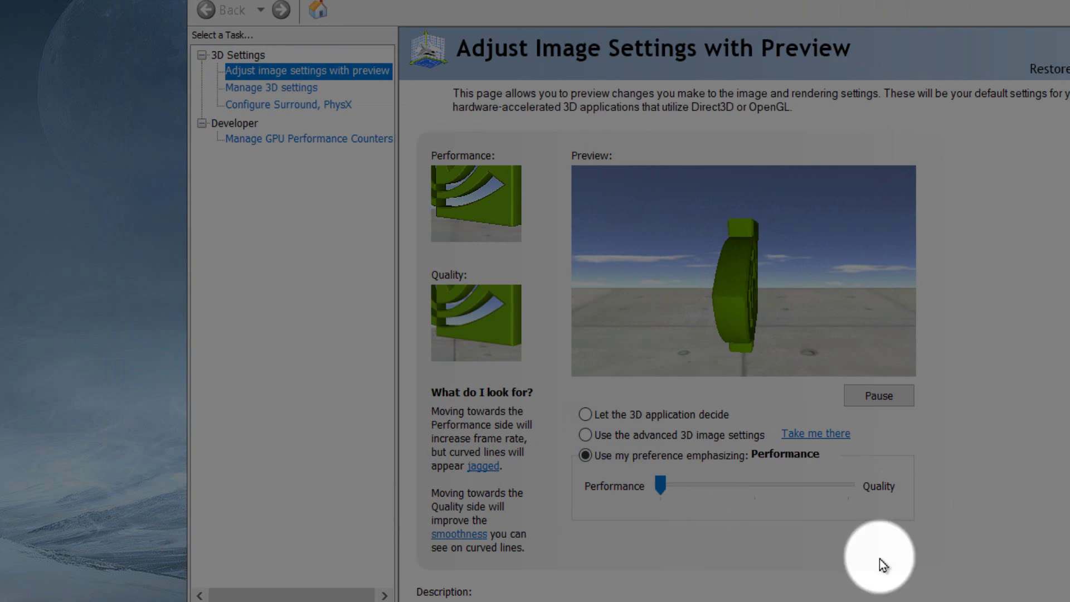
left_click_drag(661, 487, 567, 488)
Go to Manage 3D settings and switch to the Program Settings tab
left_click(279, 88)
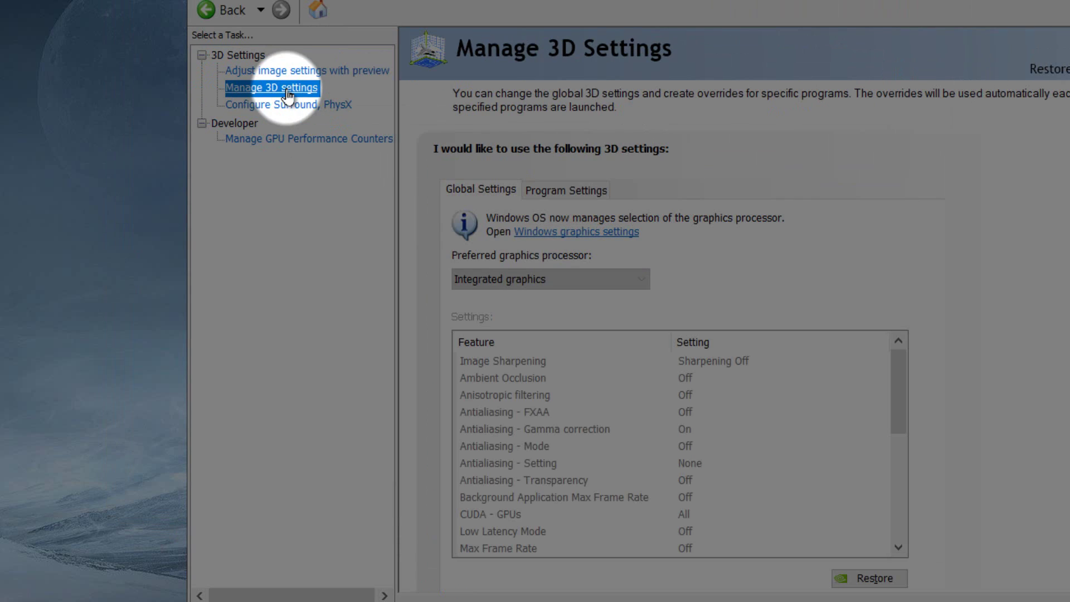
scroll(586, 386, "down", 3)
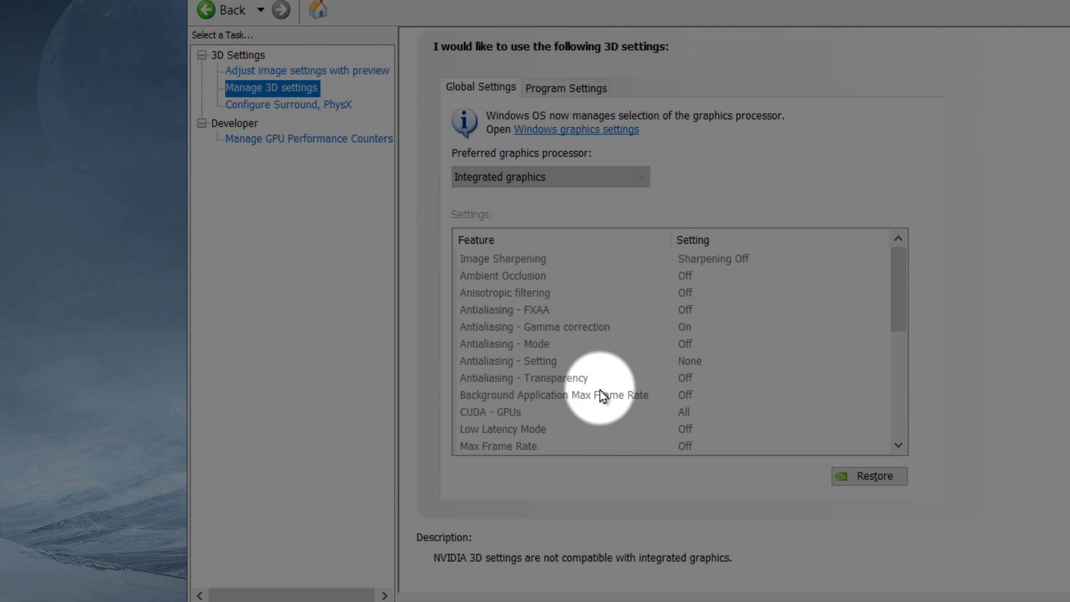
scroll(499, 390, "up", 2)
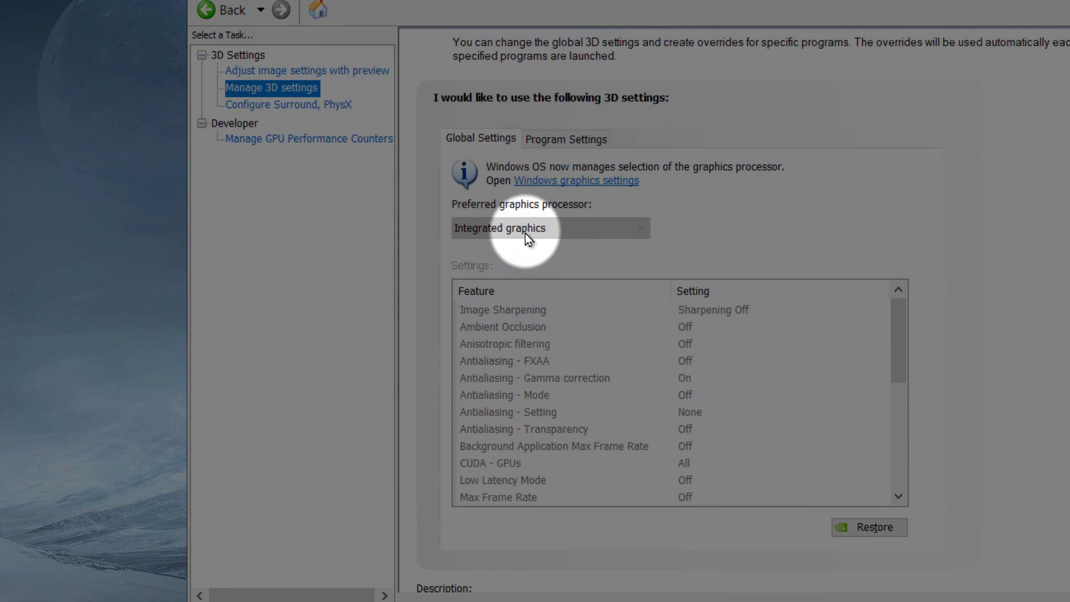
scroll(772, 443, "down", 3)
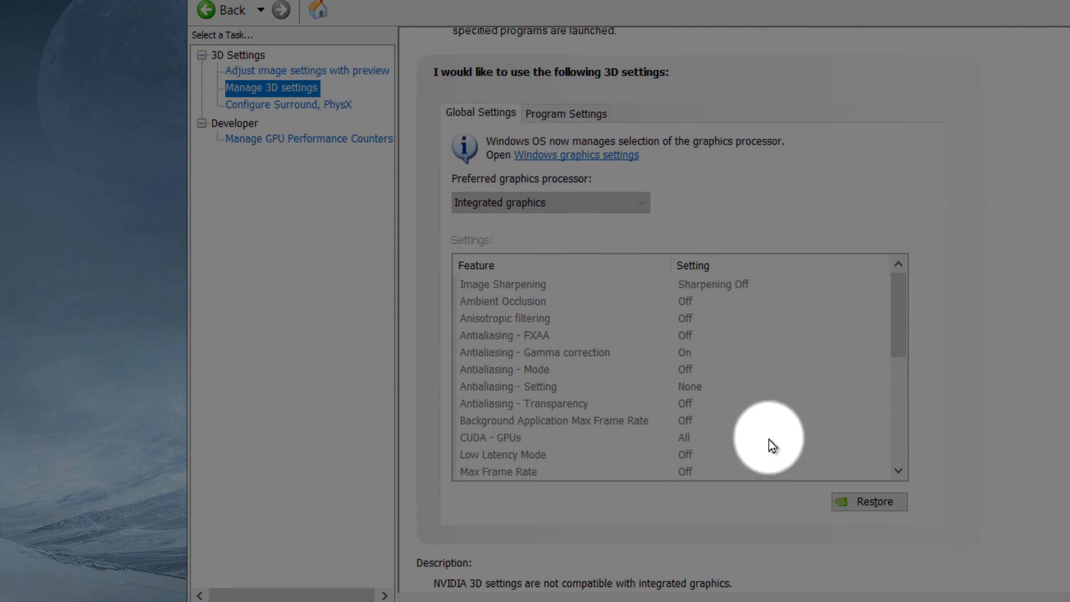
scroll(724, 390, "up", 3)
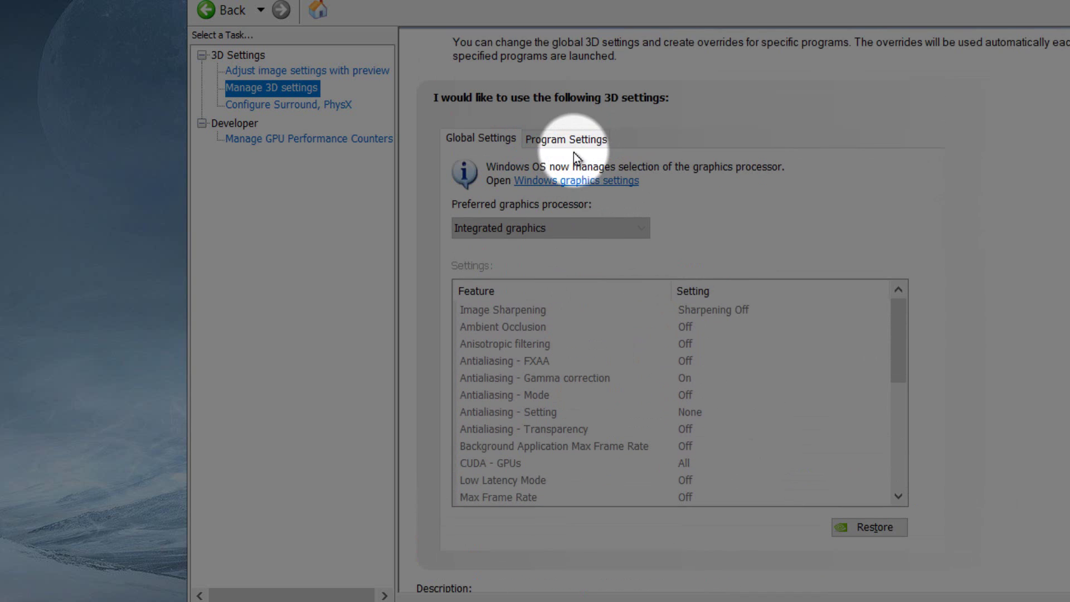
left_click(570, 146)
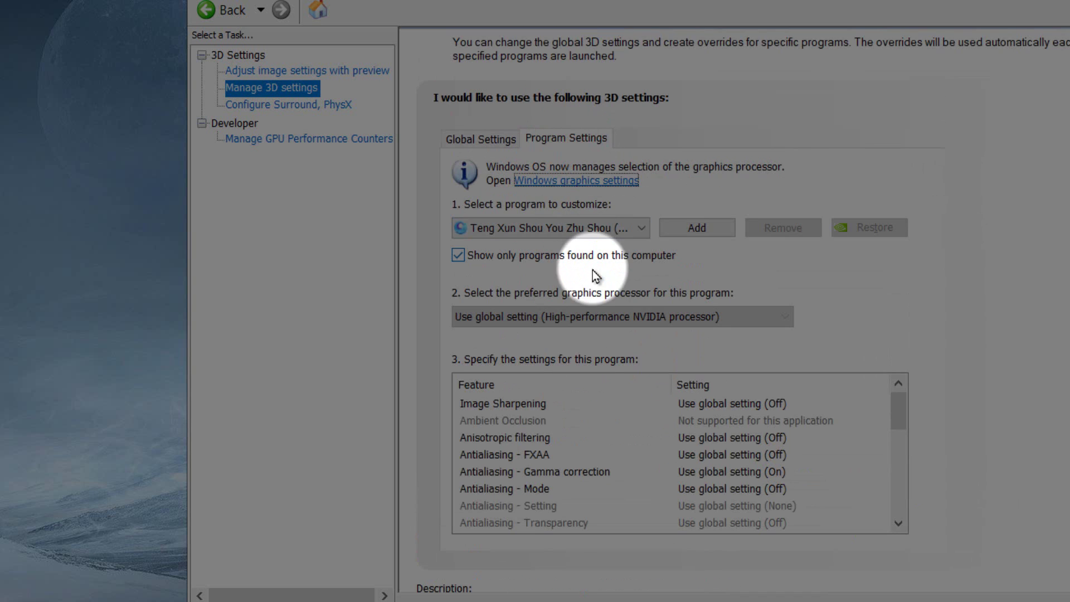
Open Windows graphics settings and add the cod executable to the app list
left_click(555, 181)
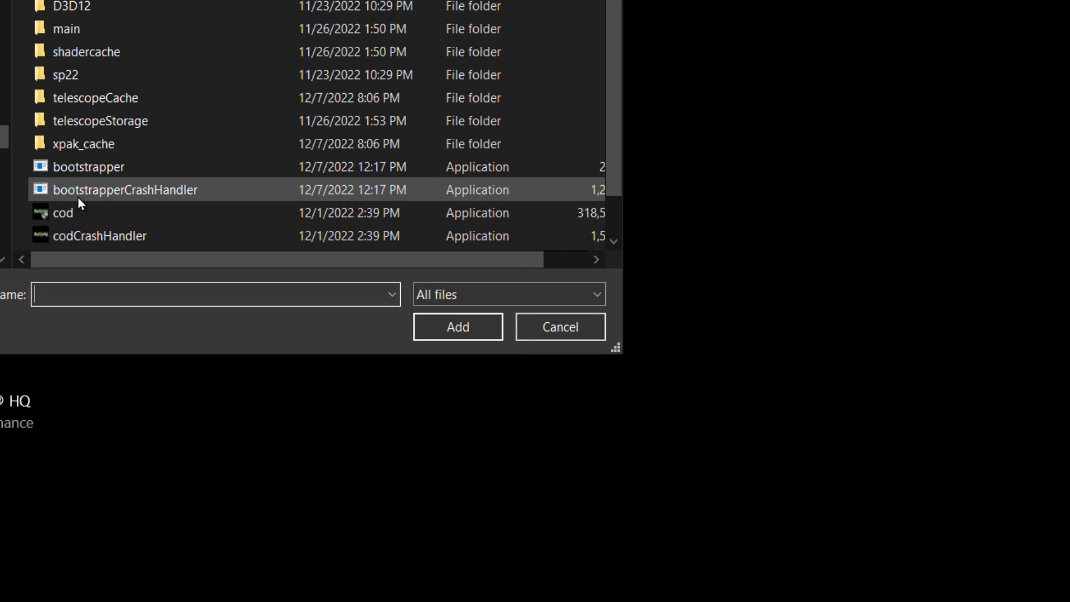
left_click(67, 212)
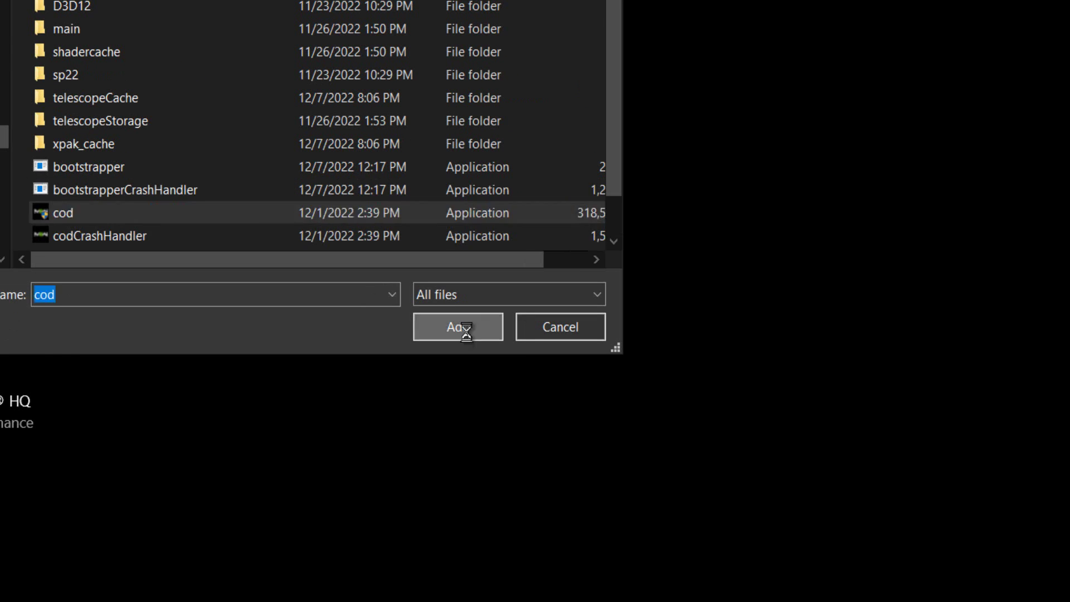
left_click(467, 333)
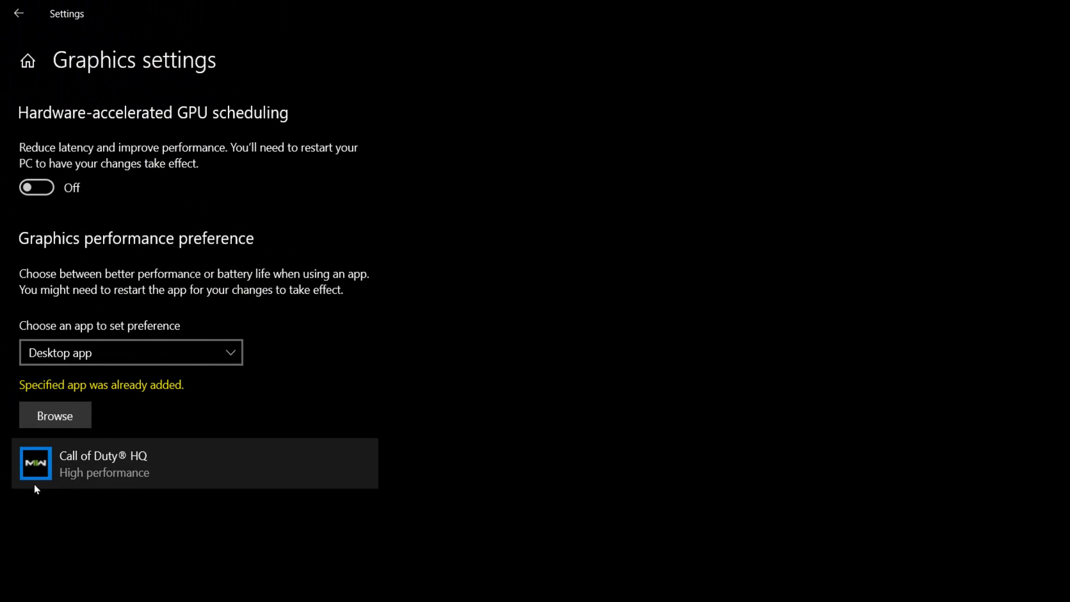
Set Call of Duty HQ's graphics preference to High performance (RTX 3050 Laptop GPU) and save
left_click(74, 474)
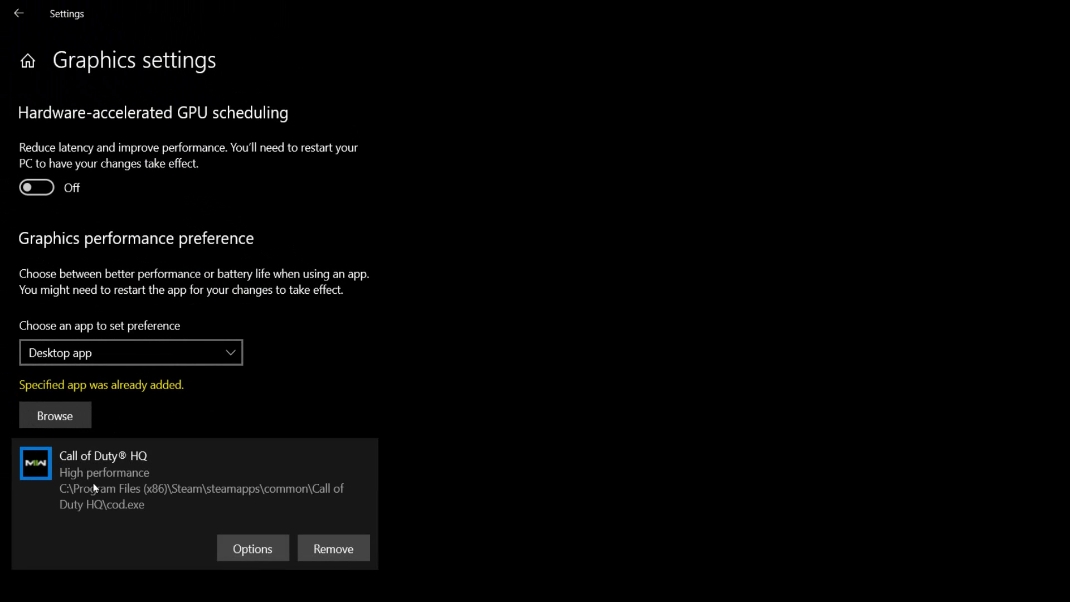
left_click(251, 550)
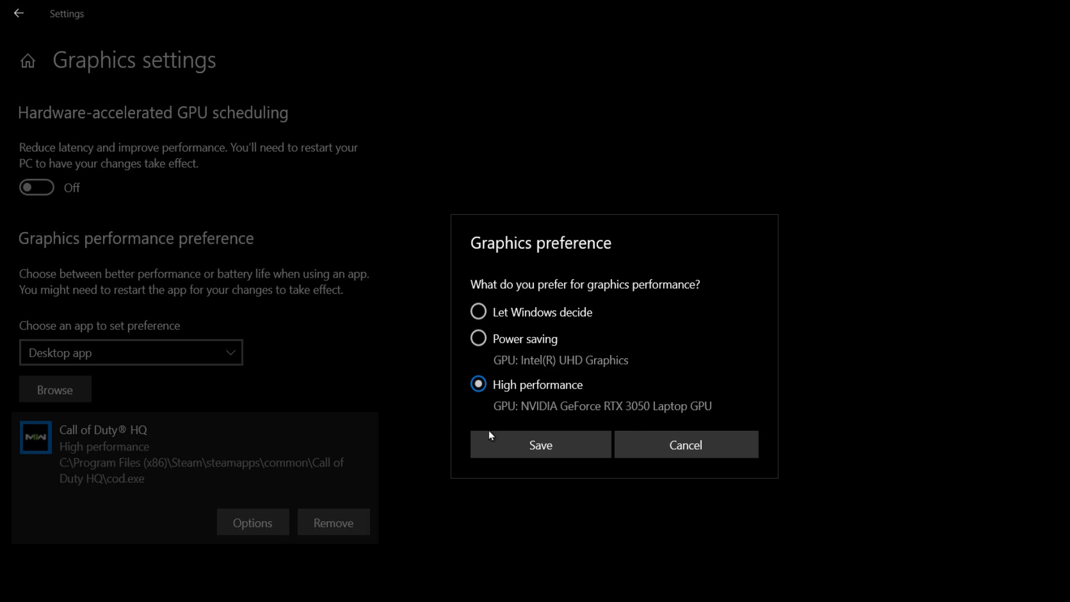
left_click(483, 340)
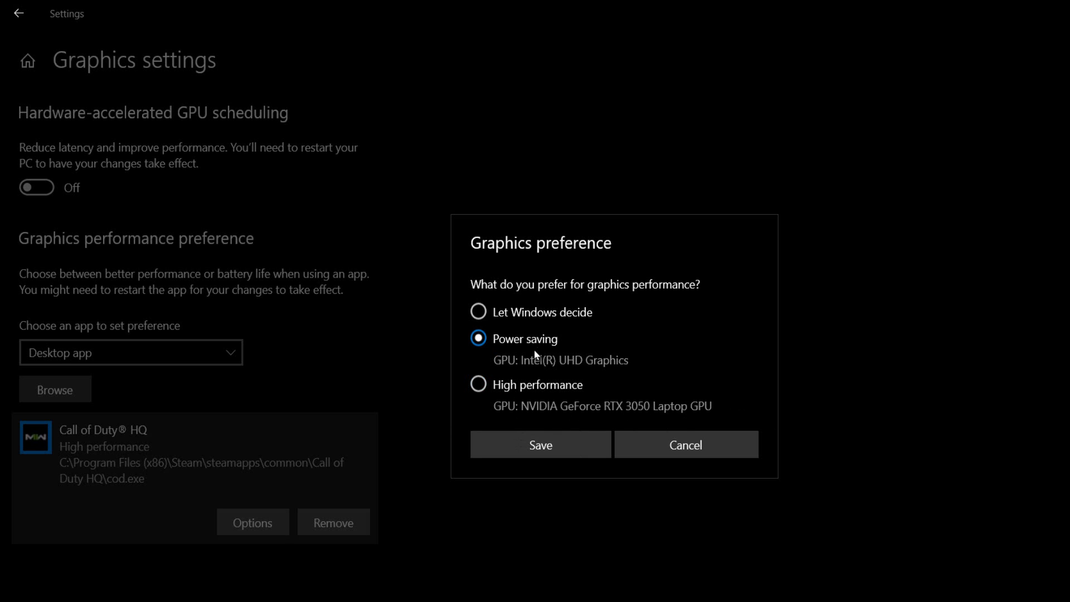
left_click(486, 405)
left_click(549, 443)
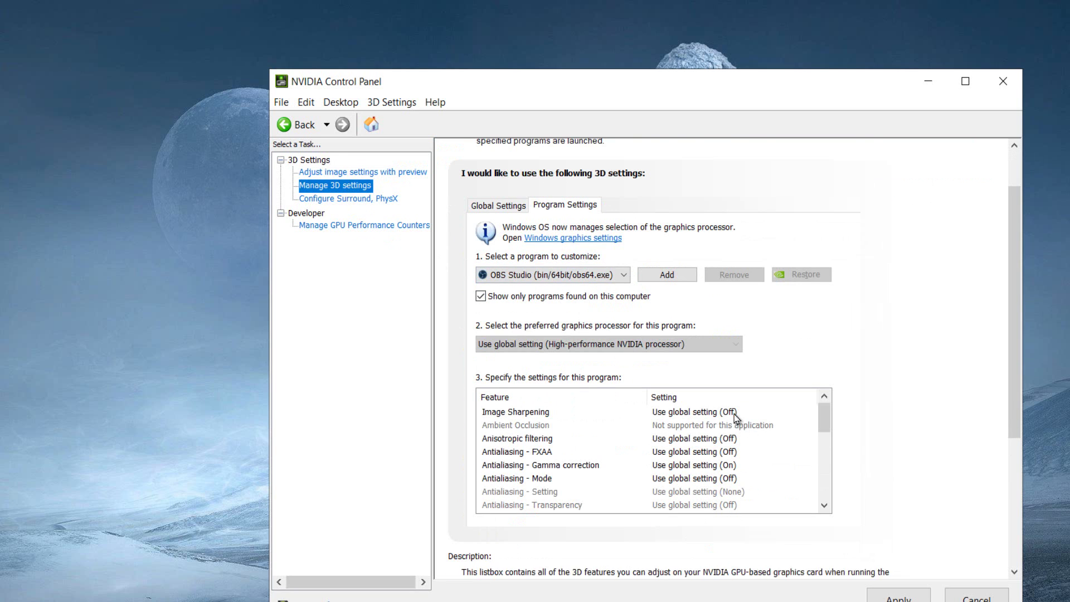
Switch NVIDIA Control Panel back to Global Settings, apply the 3D settings, and close it
scroll(736, 420, "down", 6)
scroll(724, 436, "up", 1)
scroll(724, 435, "down", 1)
scroll(743, 438, "up", 3)
scroll(750, 437, "up", 3)
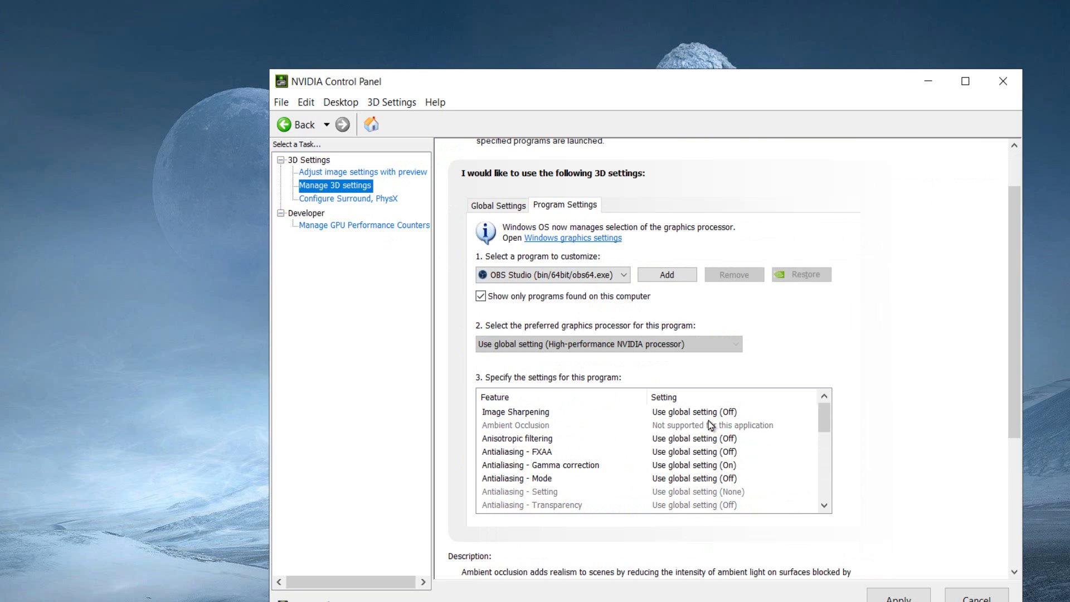
left_click(507, 208)
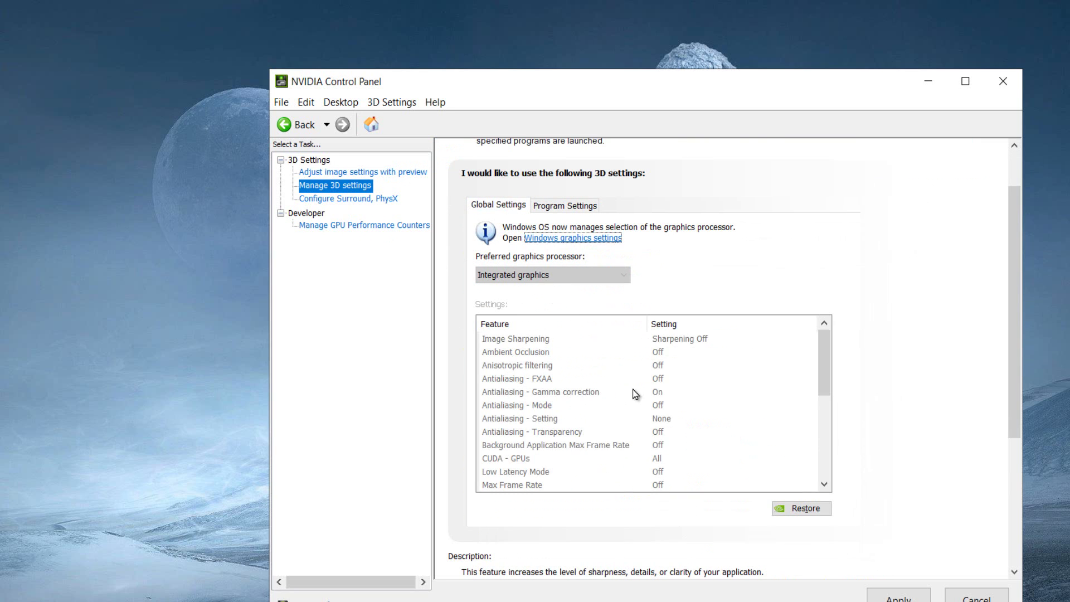
scroll(563, 339, "down", 2)
left_click(1002, 601)
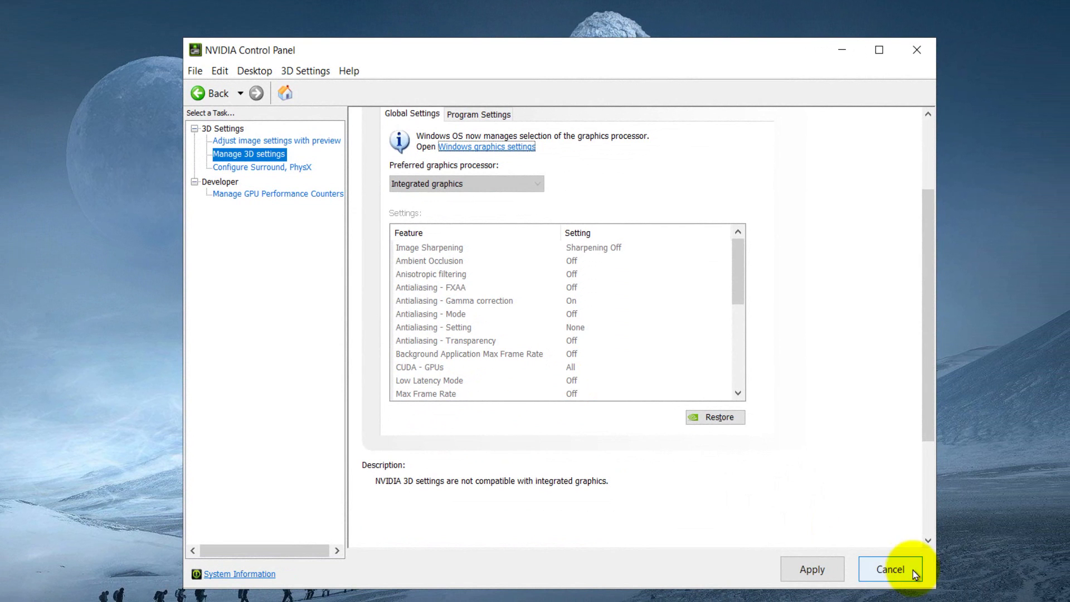
left_click(812, 569)
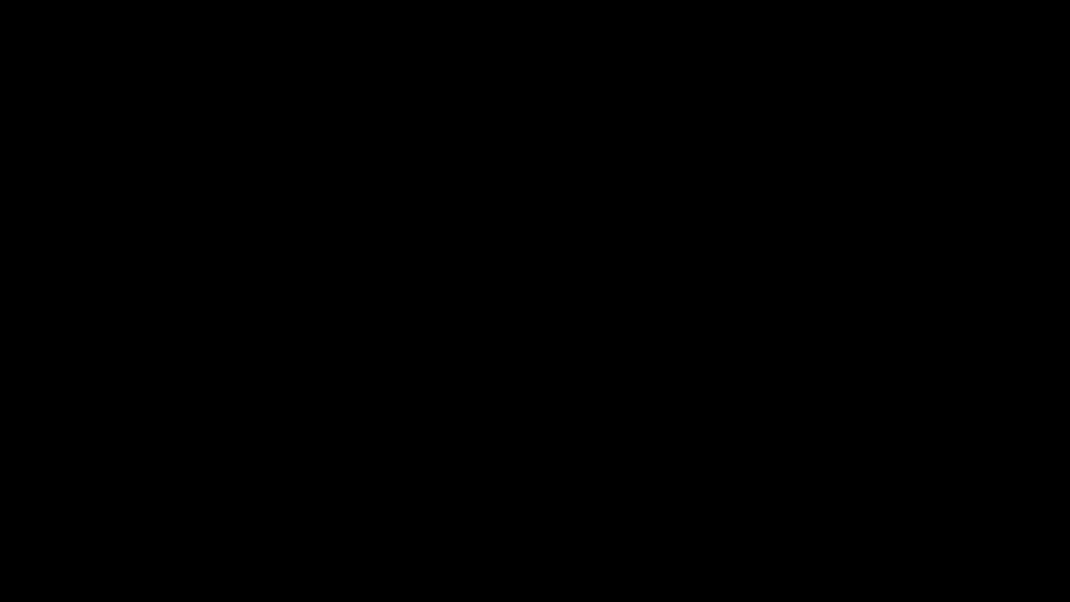
Review Call of Duty: Modern Warfare II's properties: the -d3d11 launch option and local files settings
right_click(210, 294)
left_click(239, 399)
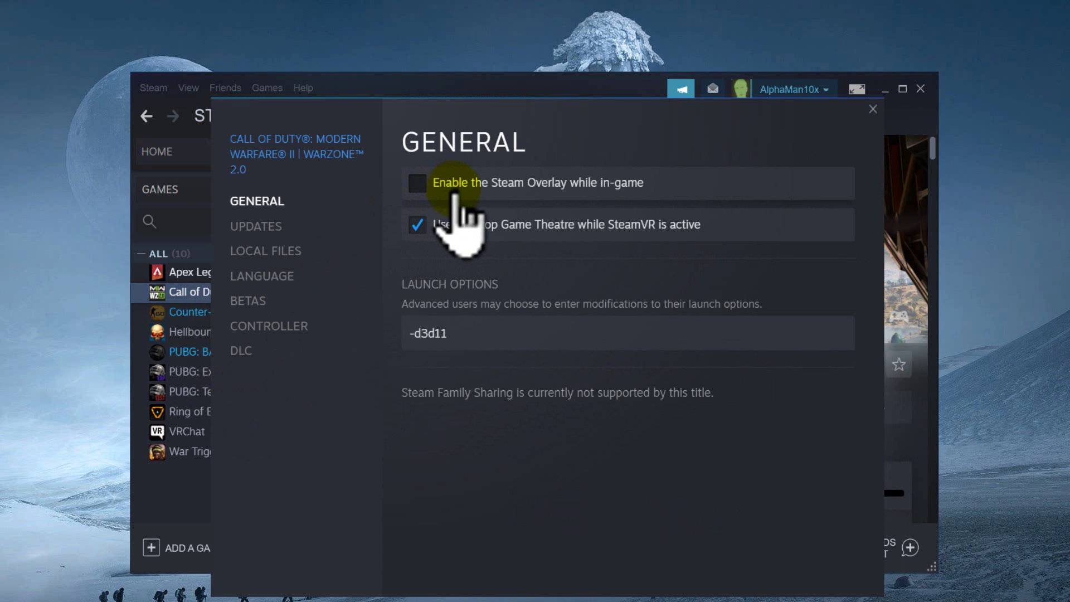
left_click(461, 334)
left_click_drag(462, 333, 394, 335)
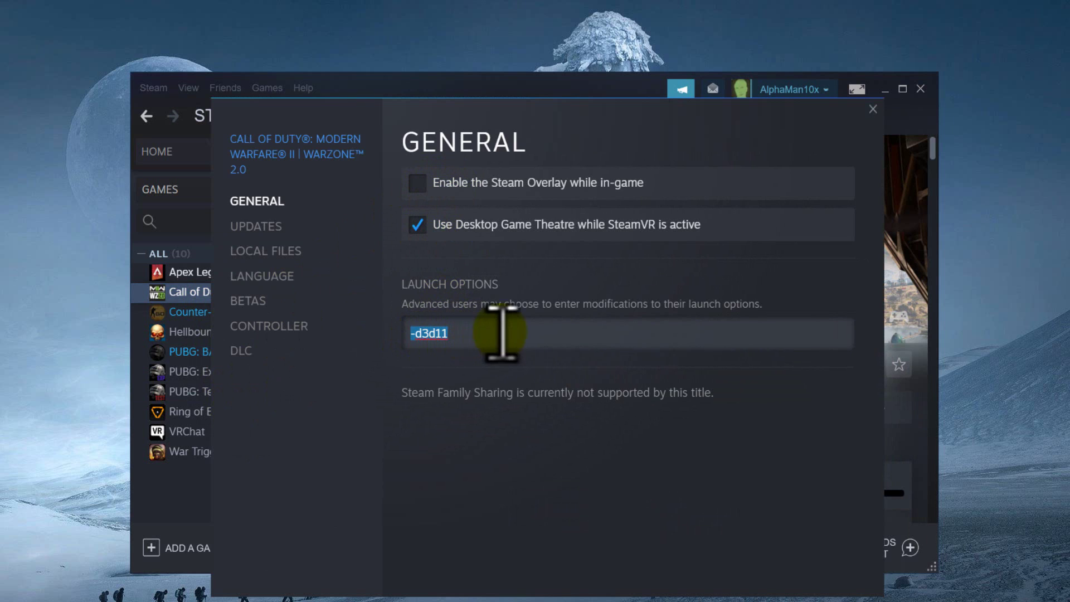
left_click(298, 255)
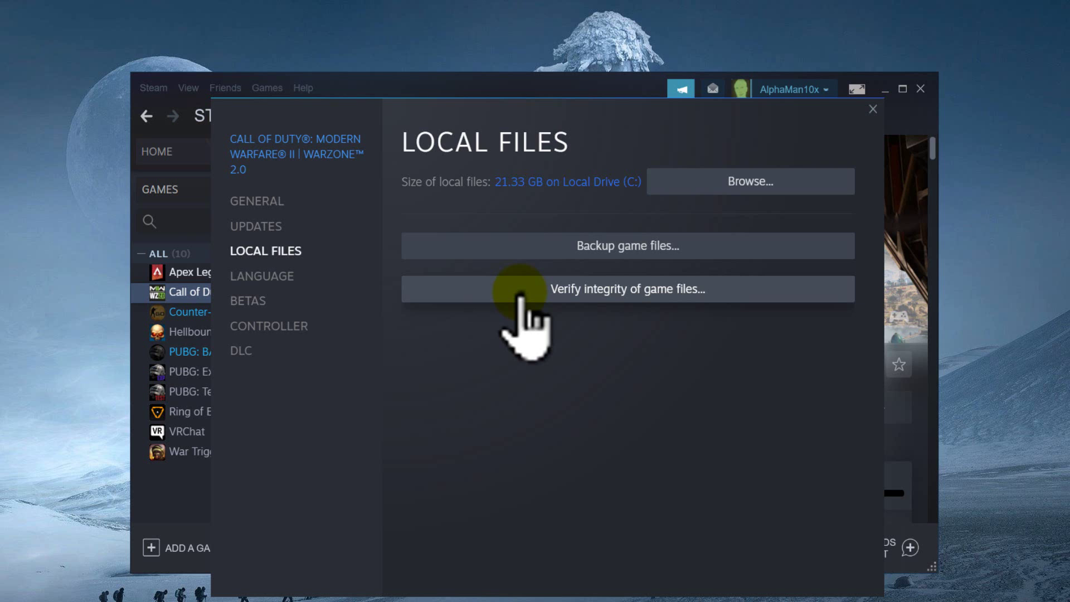
left_click(873, 110)
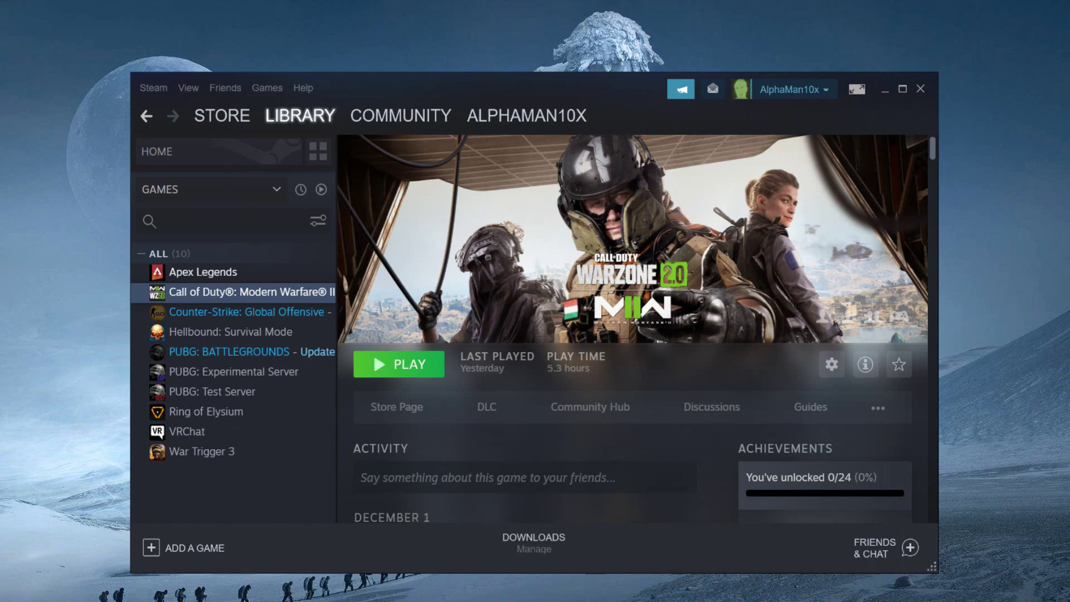
Open Device Manager from Windows search and move its window over Steam
key("super+s")
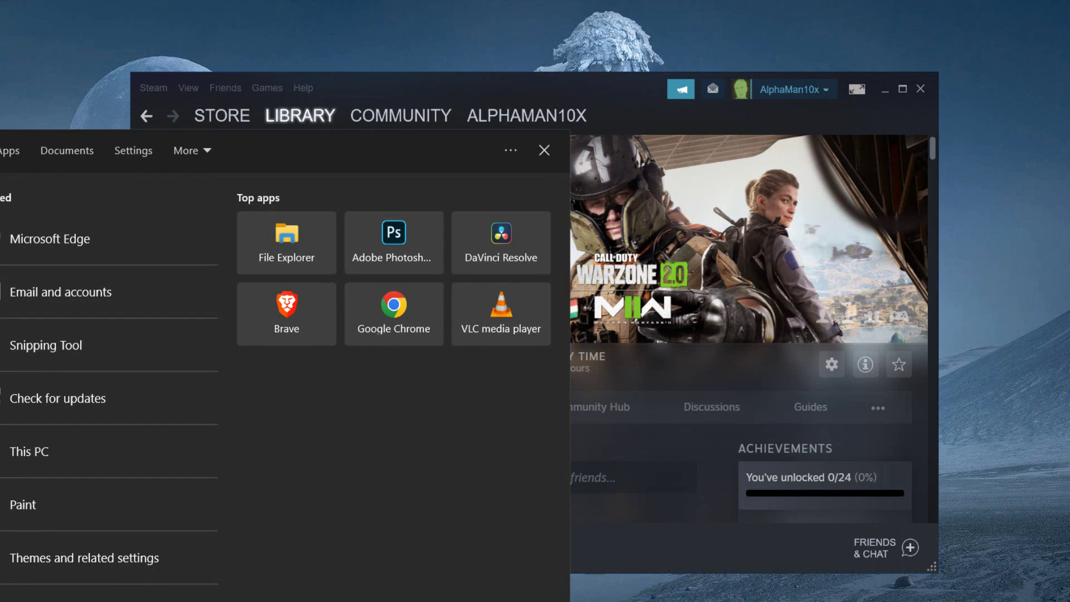
type("device")
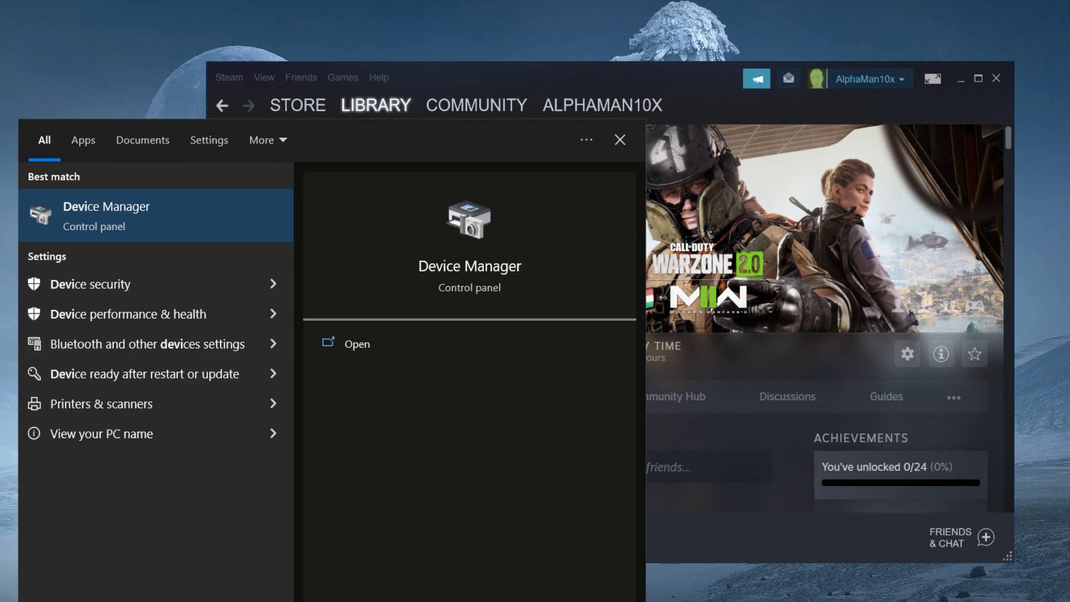
key("Return")
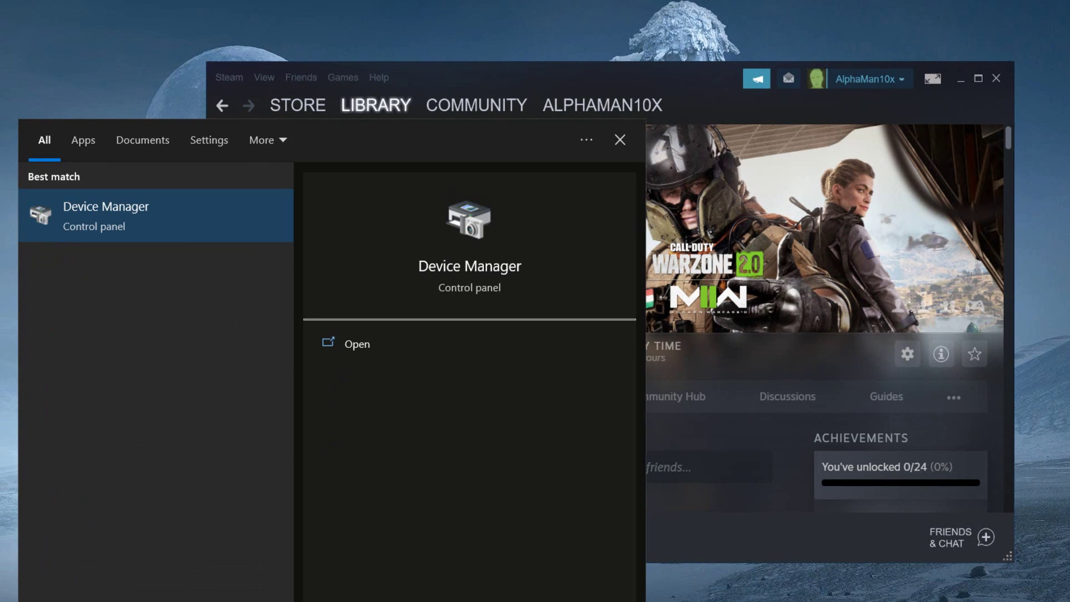
type("manager")
key("Return")
left_click_drag(346, 19, 615, 85)
Have Windows search automatically for an updated NVIDIA GeForce RTX 3050 Laptop GPU driver
left_click(361, 247)
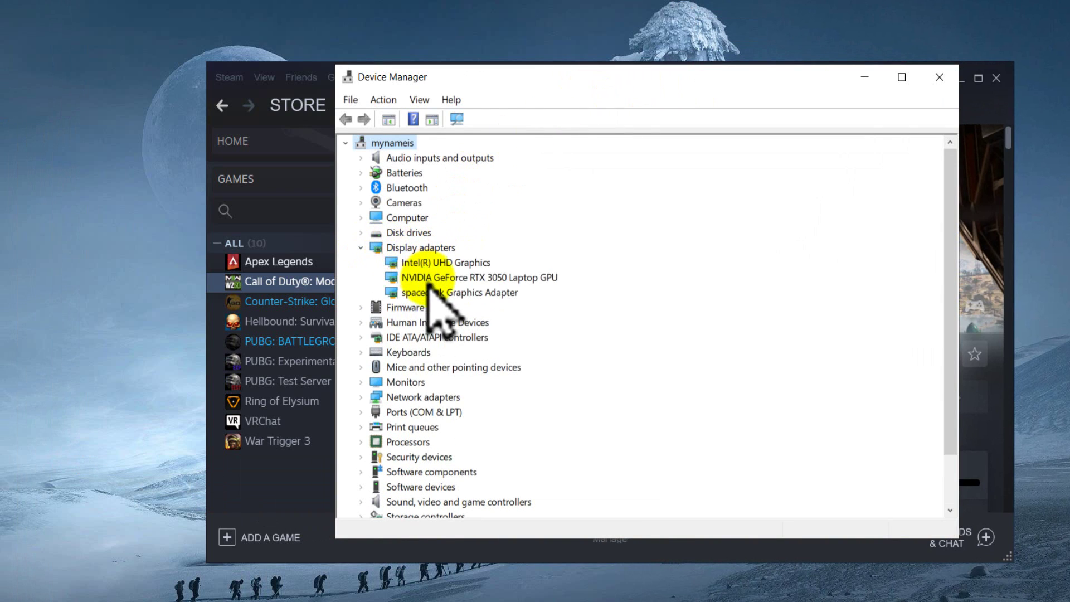
right_click(434, 277)
left_click(462, 293)
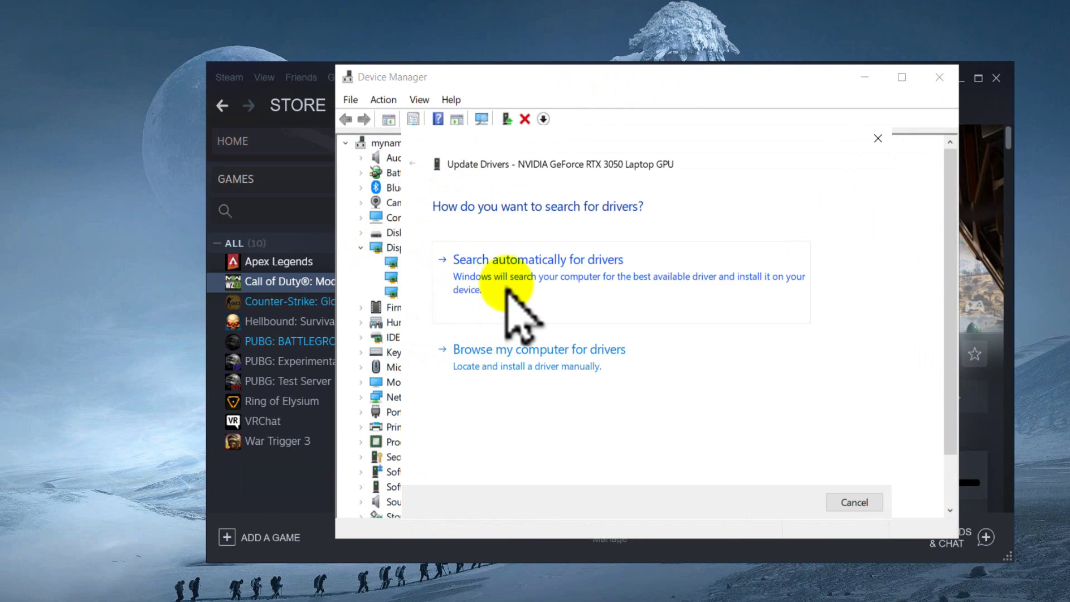
left_click(507, 290)
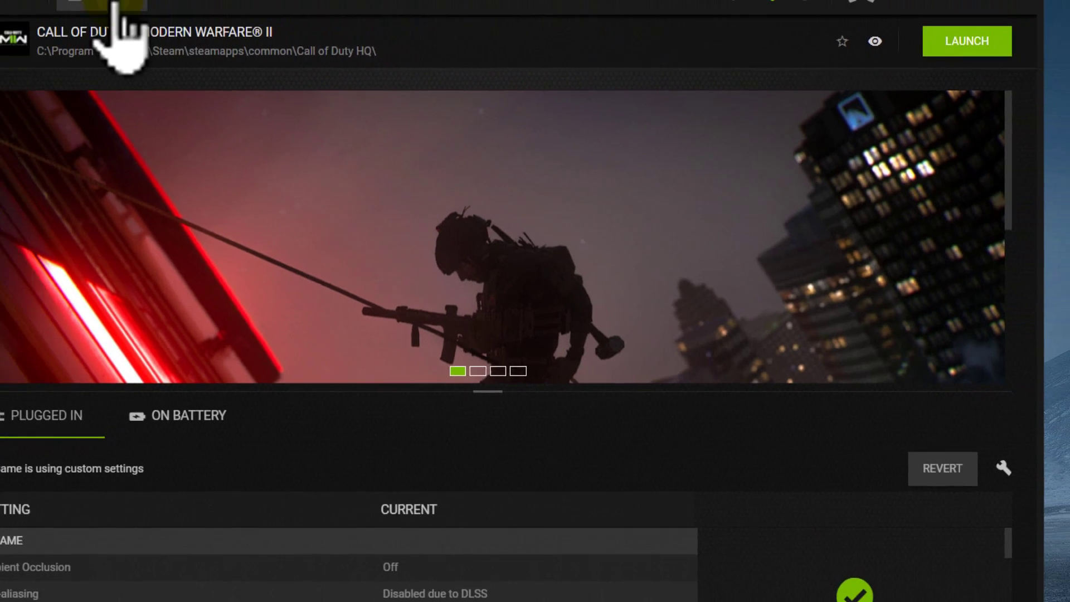
Switch GeForce Experience's driver preference from Studio to Game Ready to offer driver 527.37
left_click(115, 6)
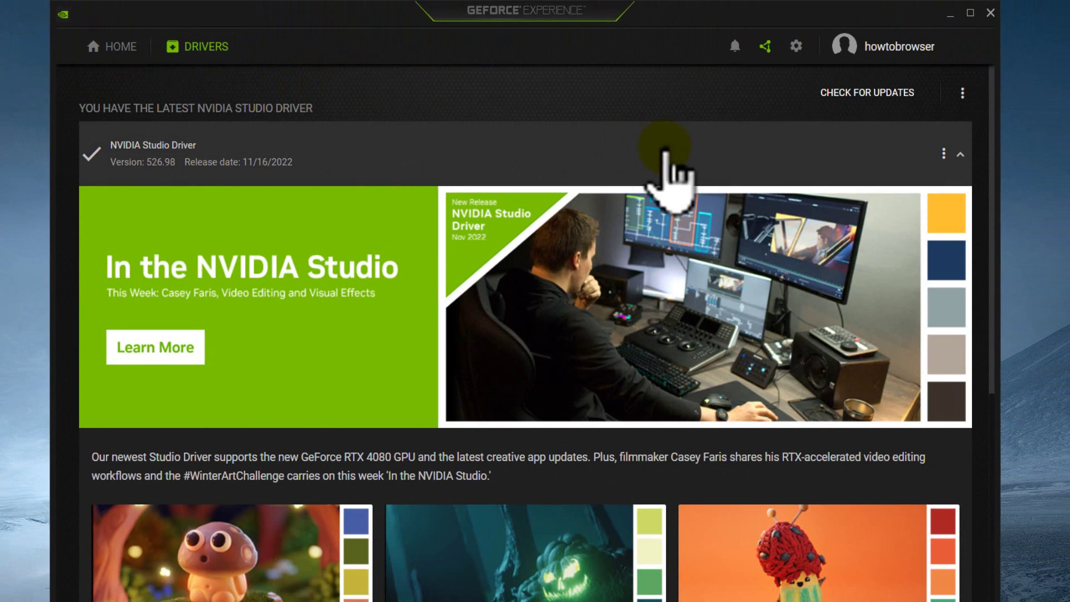
left_click(963, 94)
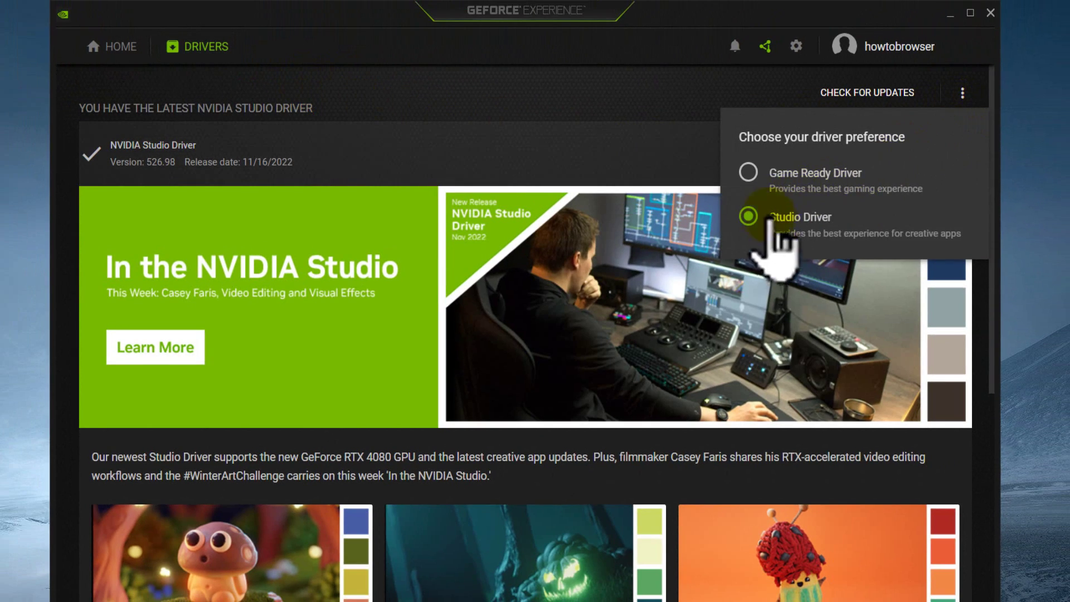
left_click(747, 174)
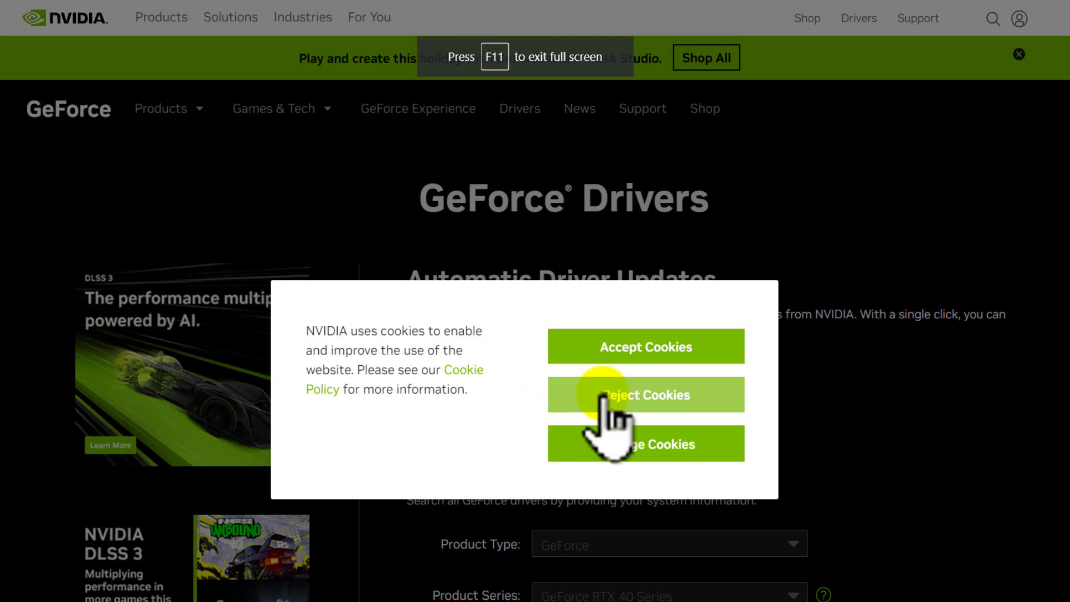
Decline cookies and run a manual search for GeForce RTX 40 Series drivers on Windows 10 64-bit
left_click(609, 396)
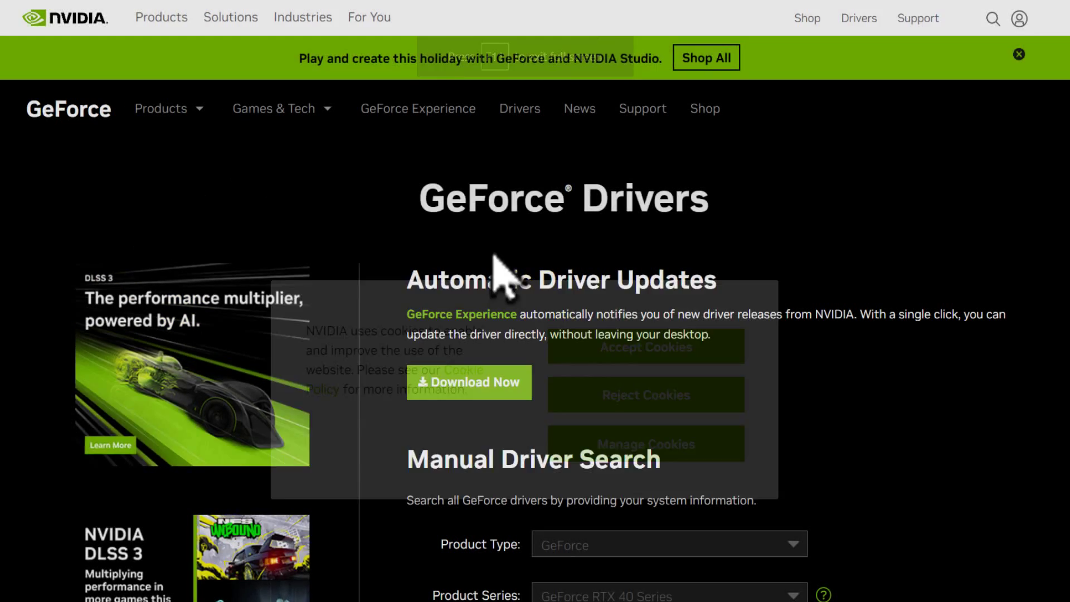
scroll(406, 273, "down", 2)
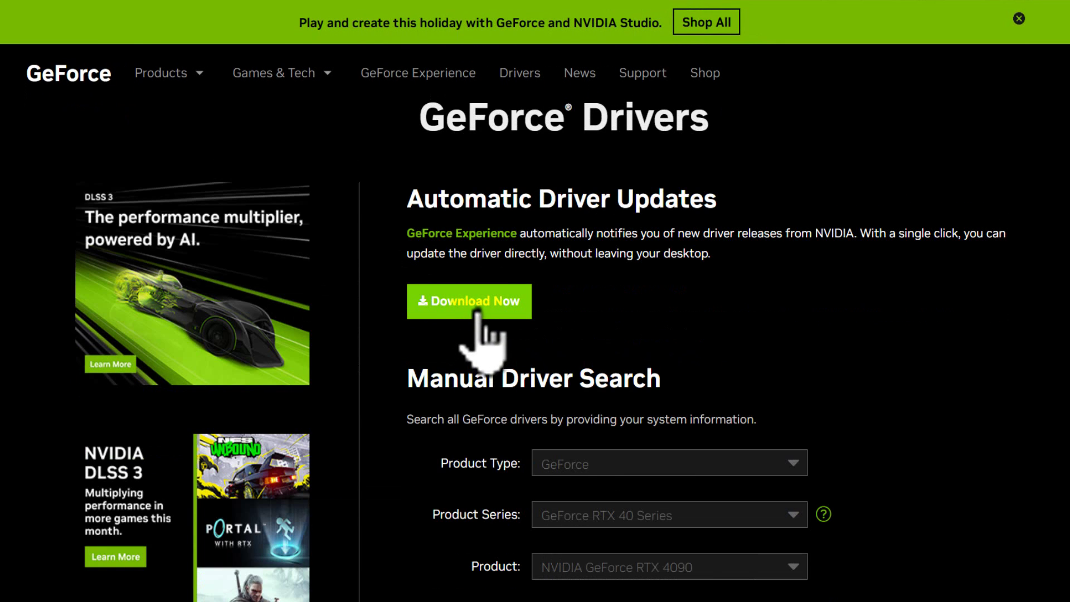
scroll(493, 273, "down", 4)
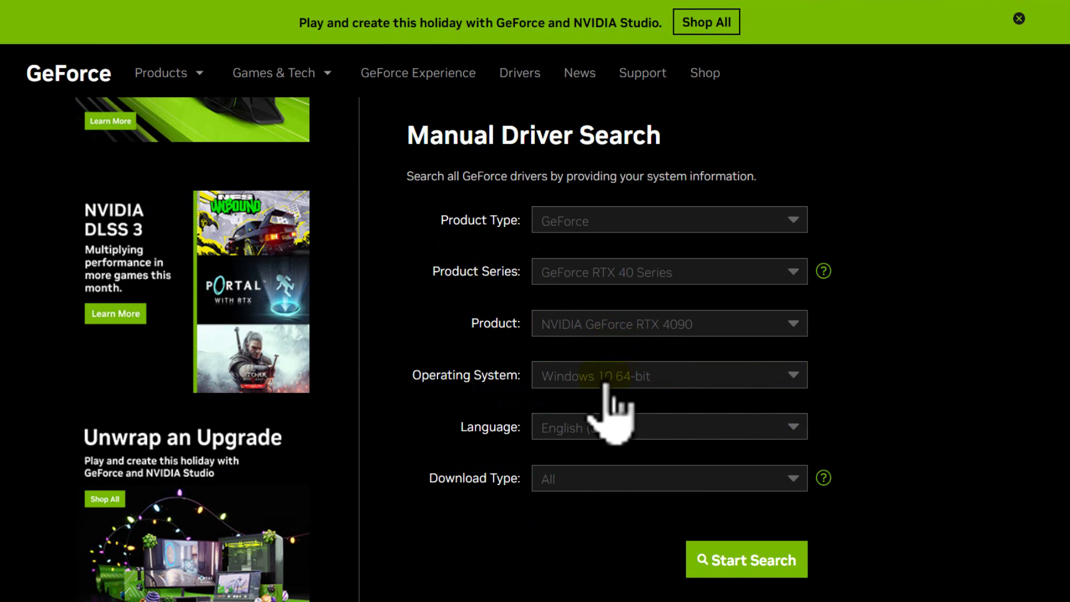
left_click(593, 480)
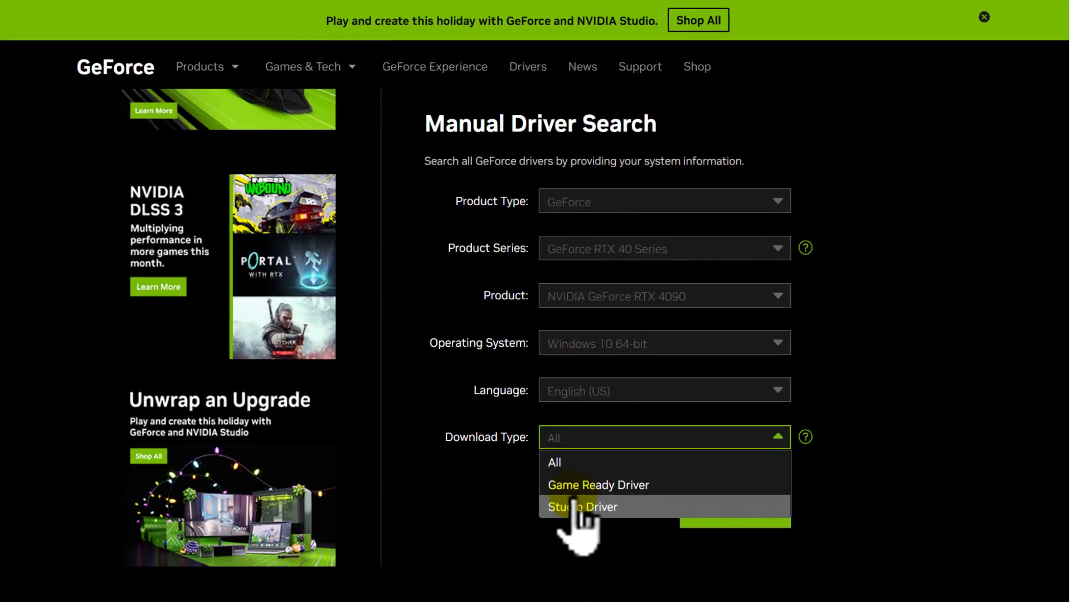
left_click(551, 296)
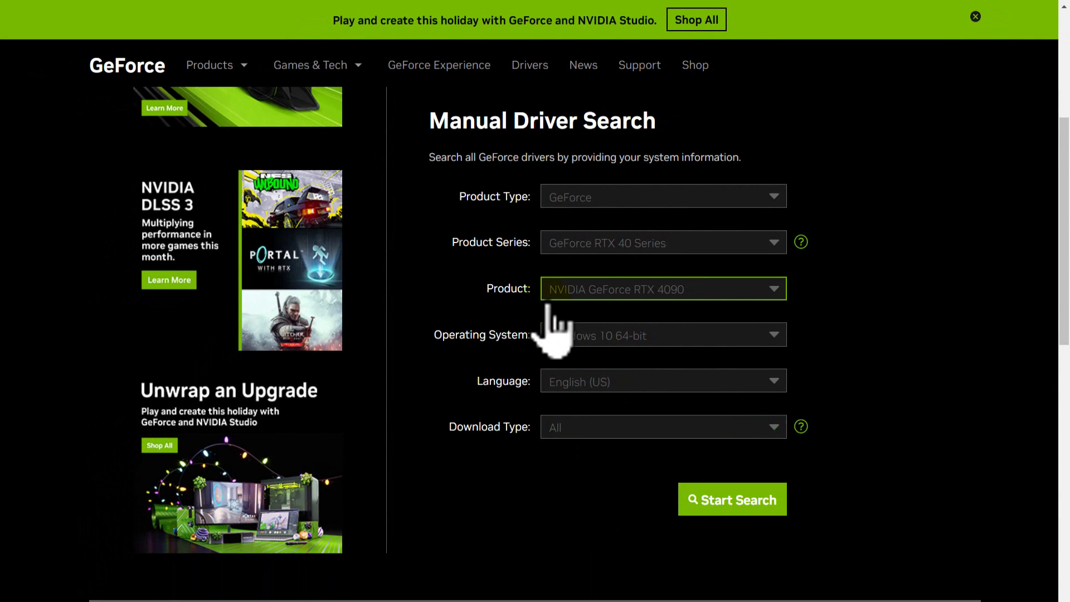
left_click_drag(575, 243, 619, 340)
scroll(608, 318, "down", 10)
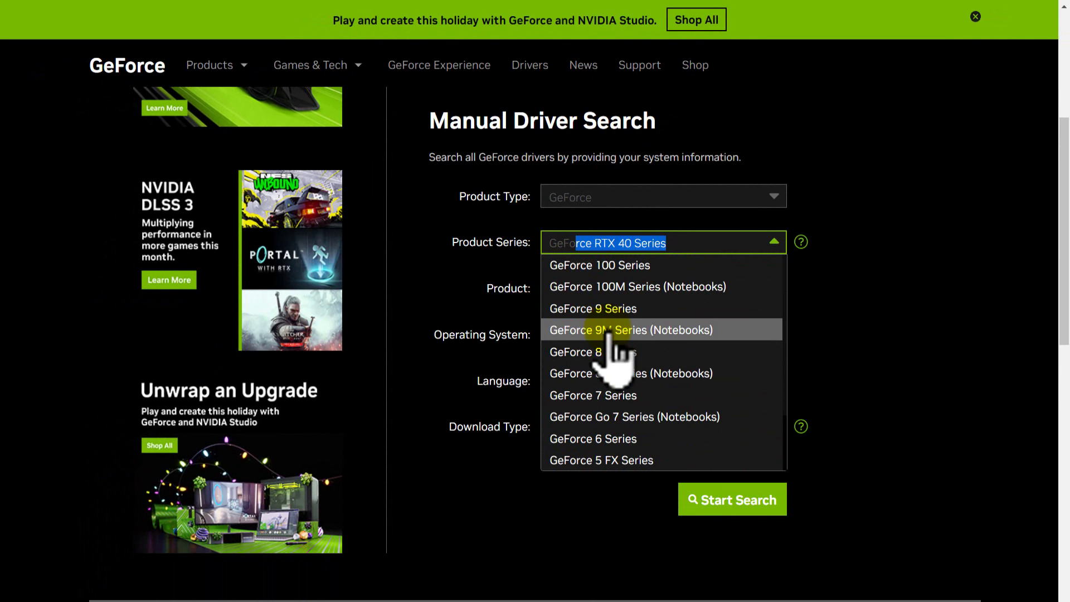
left_click(501, 311)
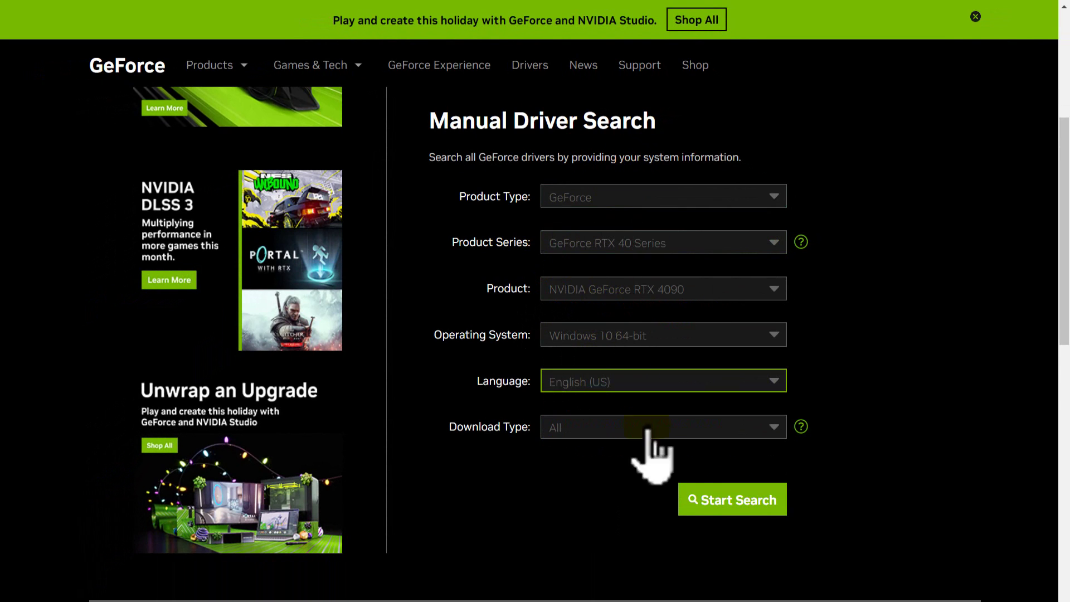
left_click(753, 504)
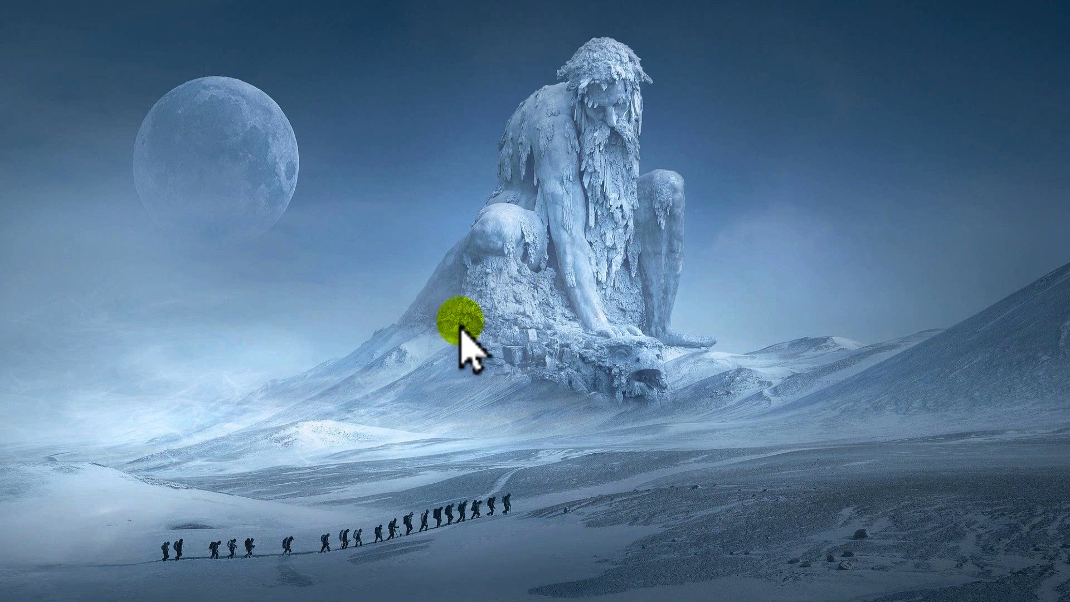
Search 'windows up' and open Windows Update's Check for updates settings
left_click(108, 582)
type("windows up")
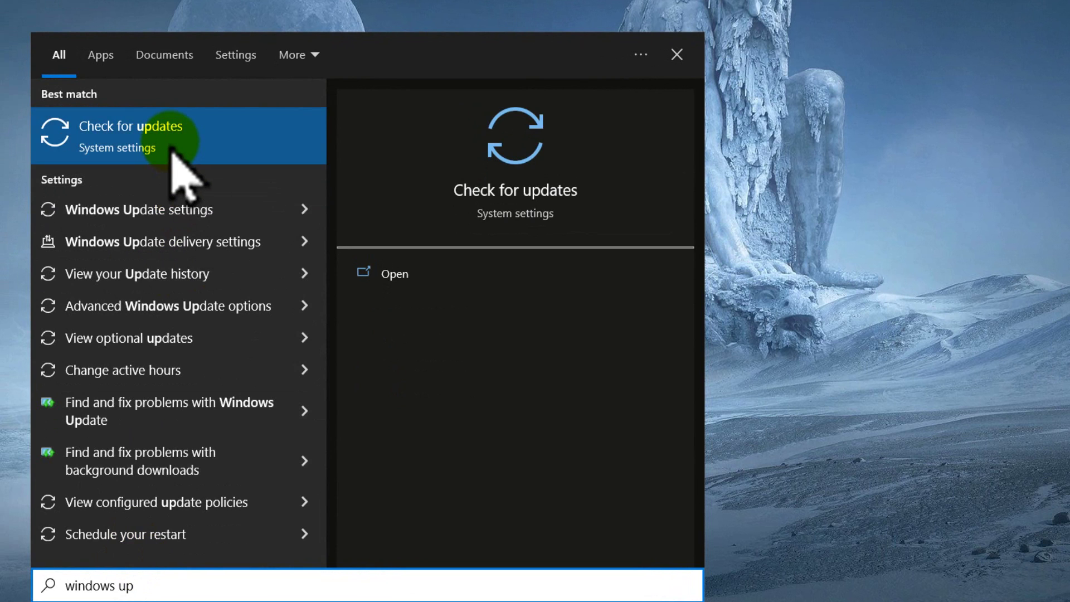
left_click(177, 160)
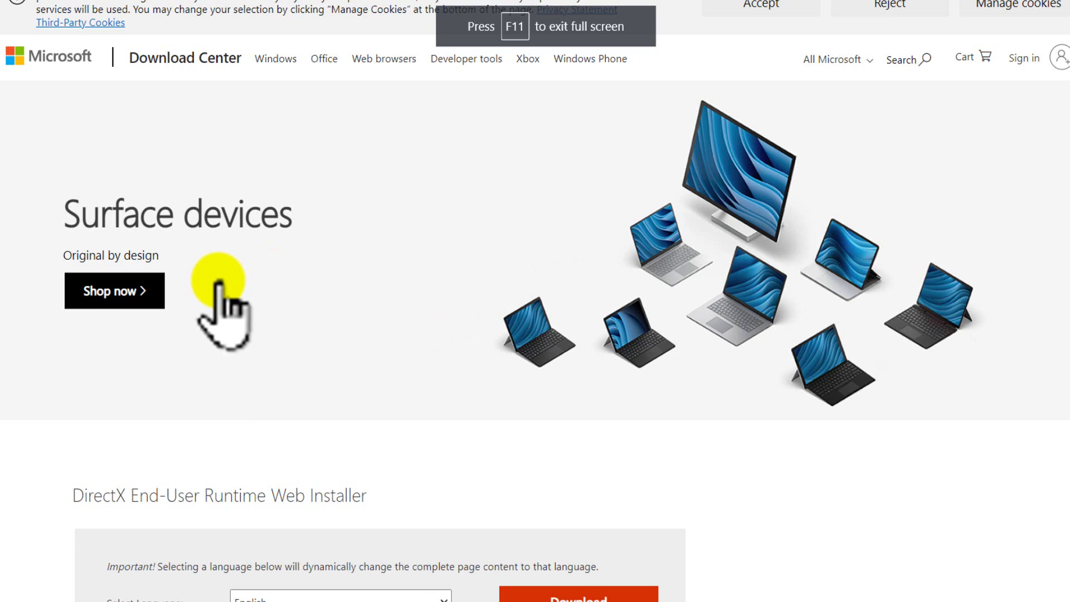
Download and save the DirectX End-User Runtime Web Installer, then allow it to run
scroll(218, 284, "down", 4)
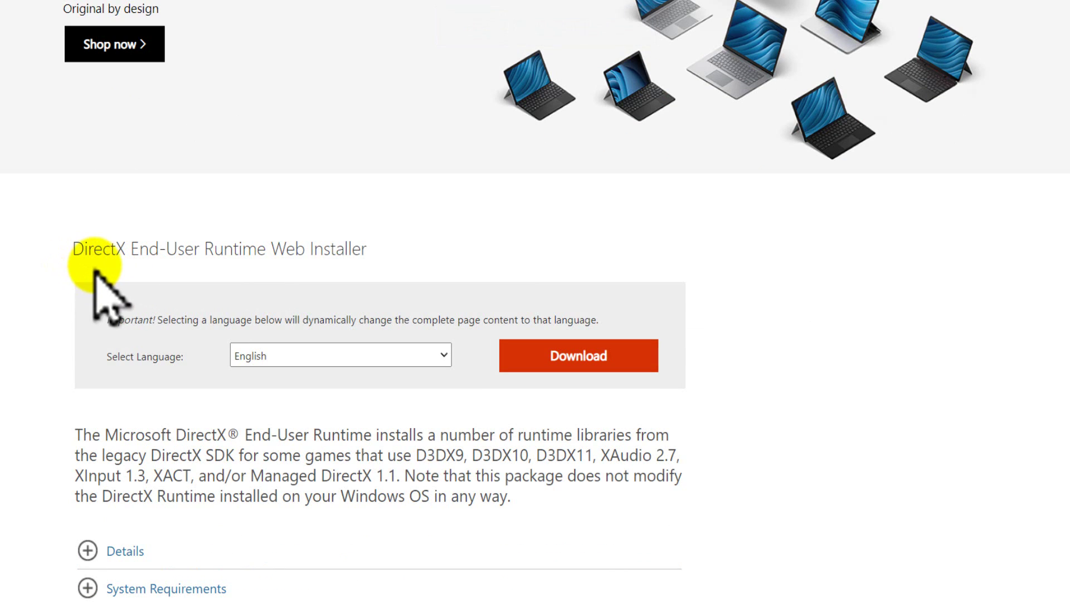
left_click(522, 349)
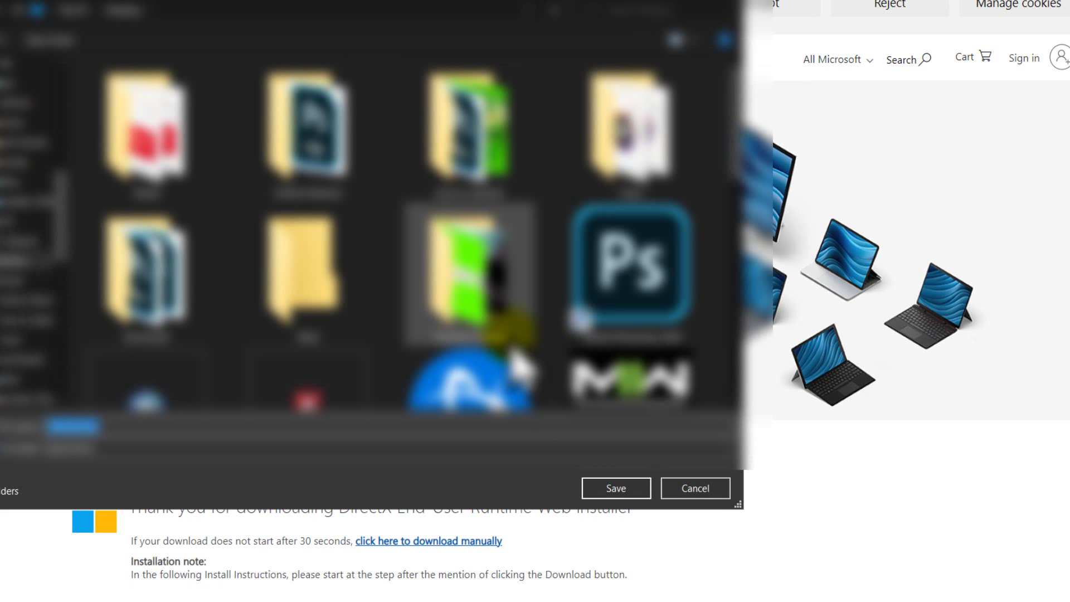
left_click(618, 490)
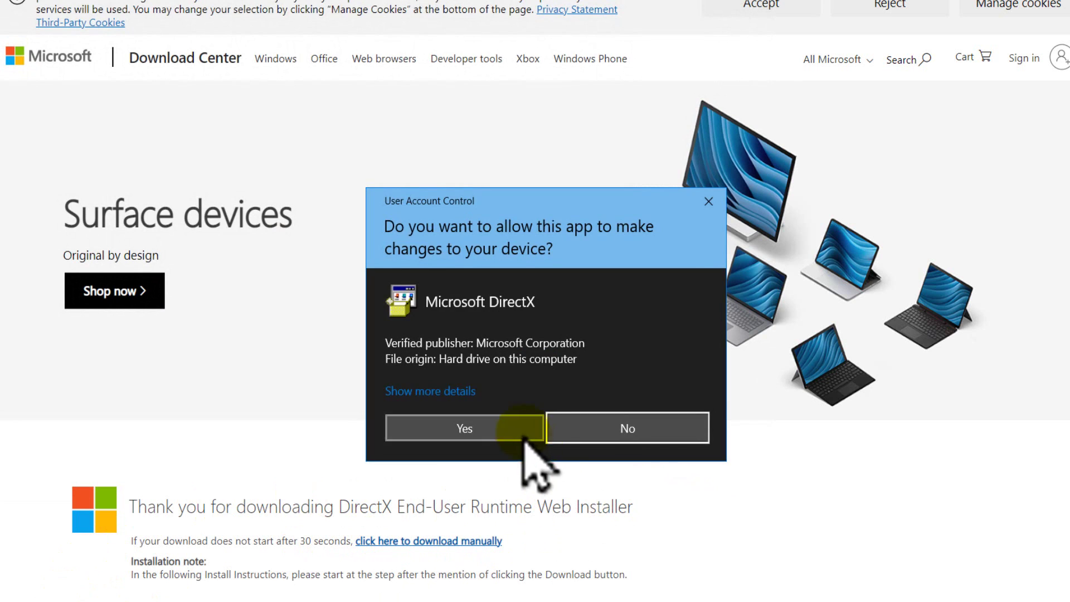
left_click(471, 424)
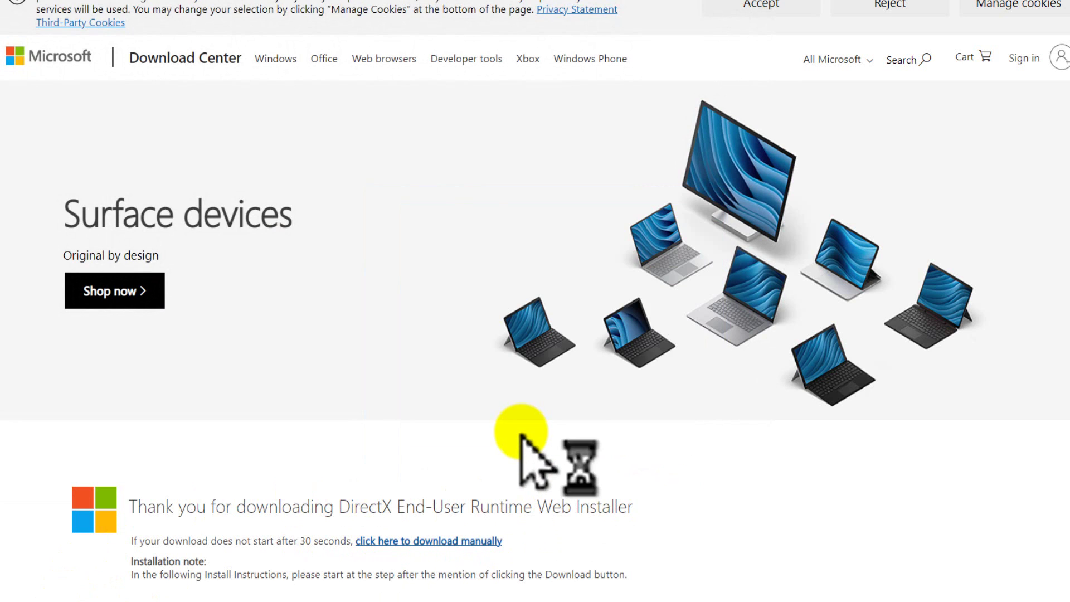
Accept the DirectX licence, decline the Bing Bar, start installing, then cancel and quit setup
left_click(167, 228)
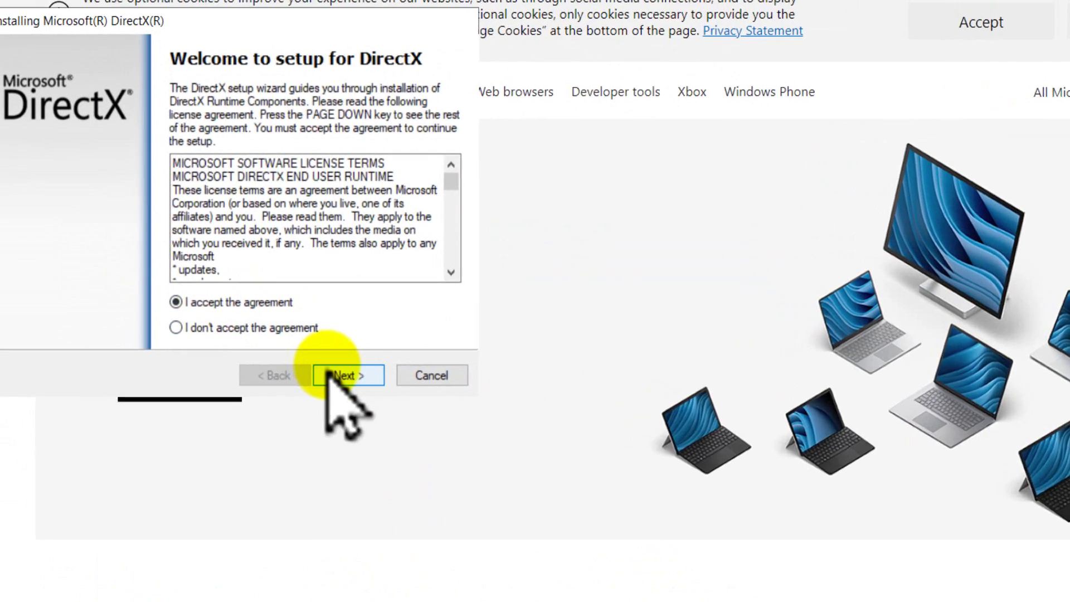
left_click(345, 384)
left_click(217, 241)
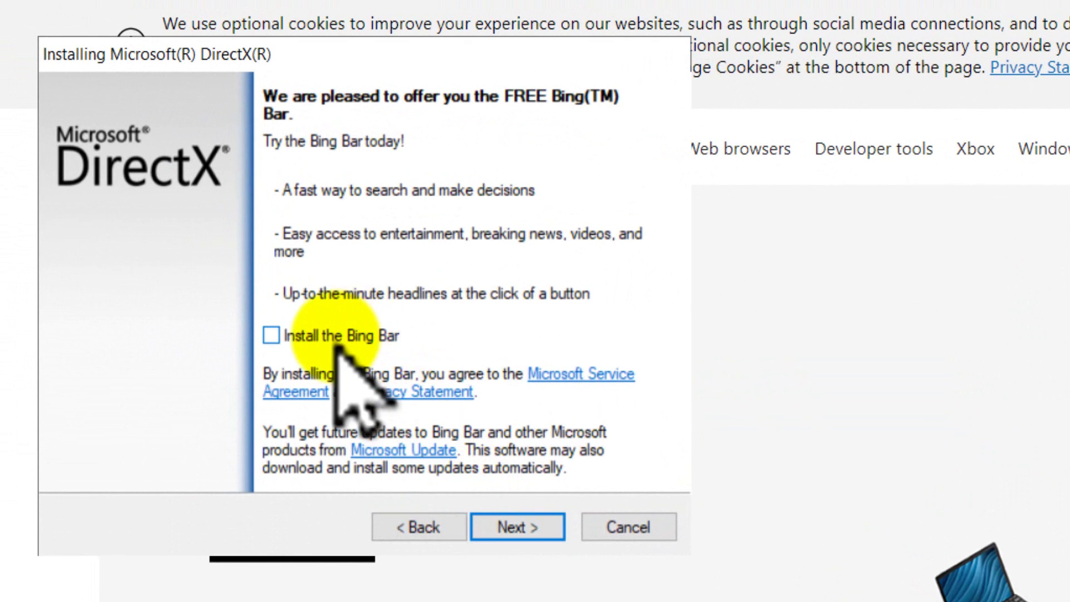
left_click(504, 528)
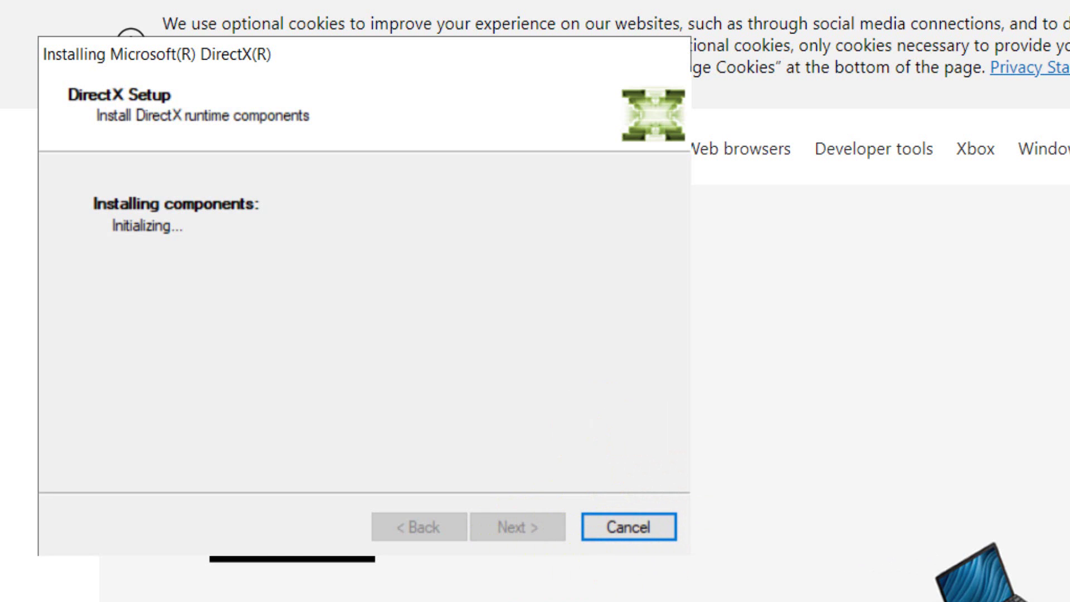
left_click(628, 527)
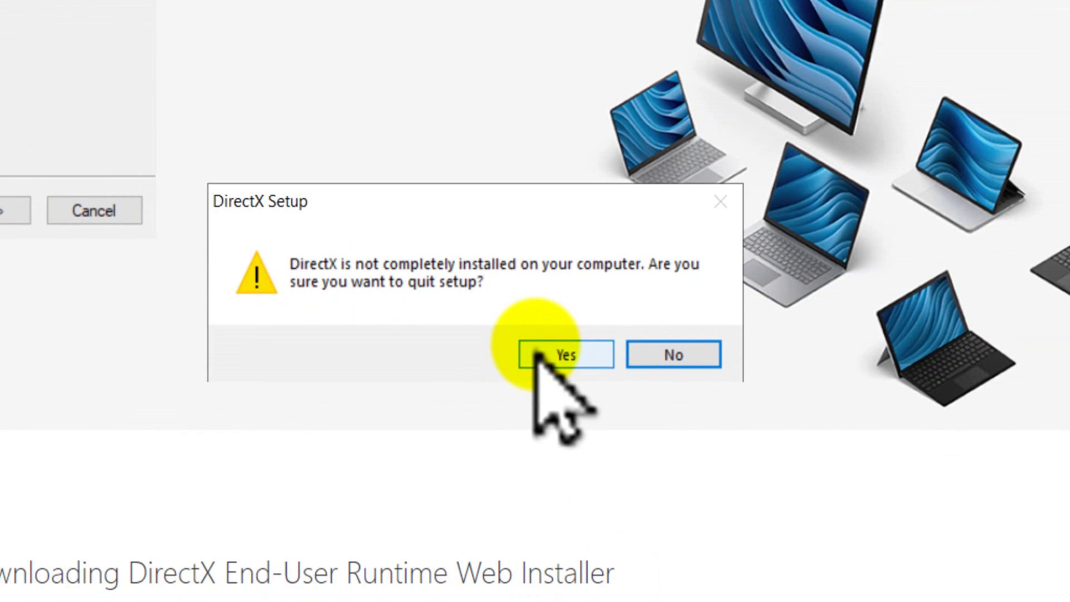
left_click(537, 354)
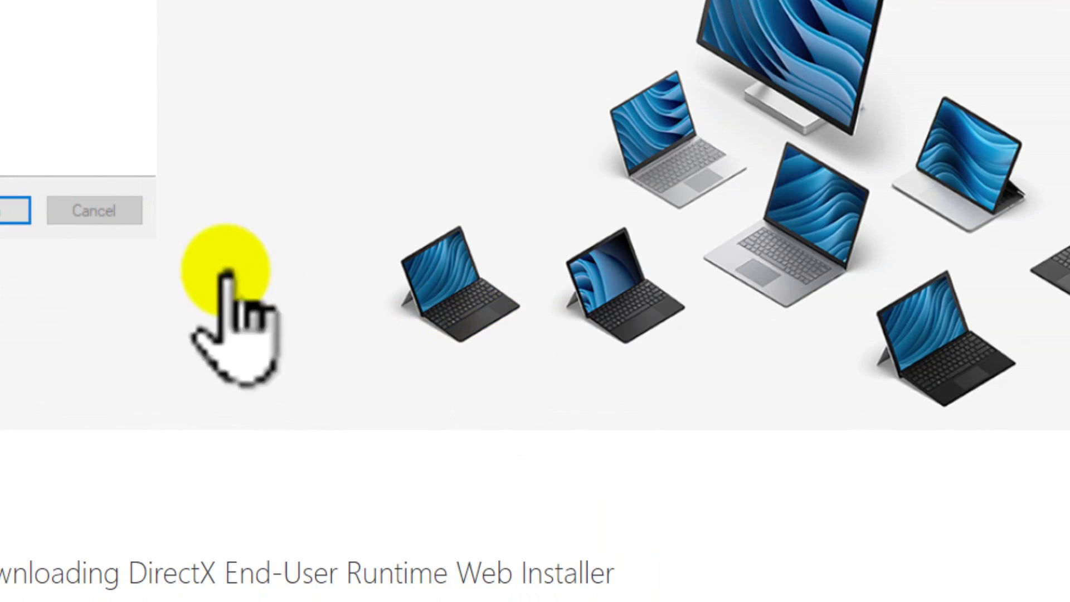
left_click(9, 209)
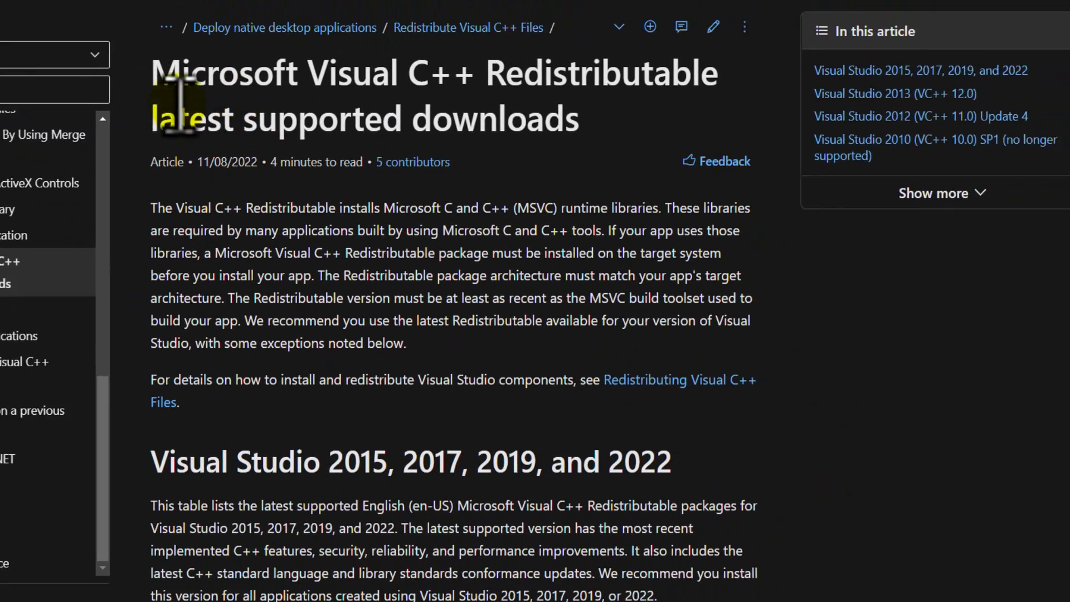
scroll(178, 103, "down", 5)
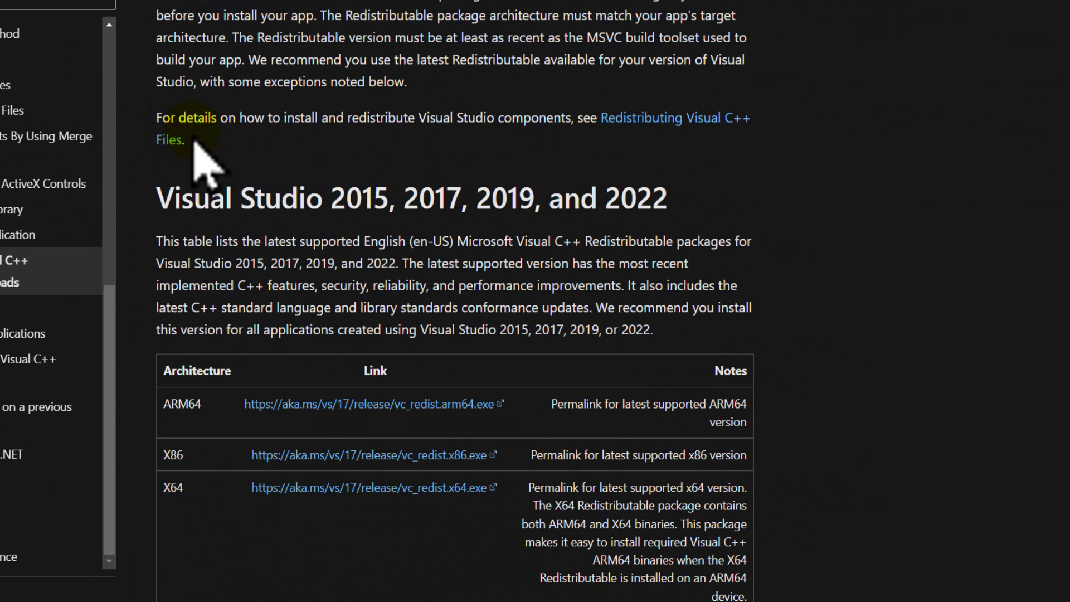
right_click(191, 134)
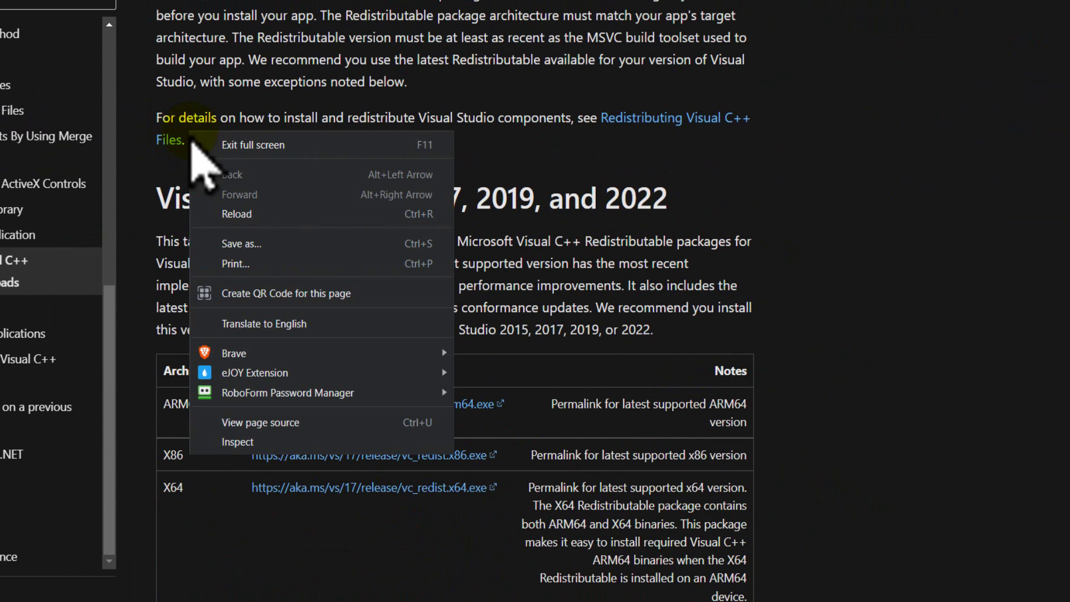
left_click(497, 172)
scroll(334, 245, "down", 3)
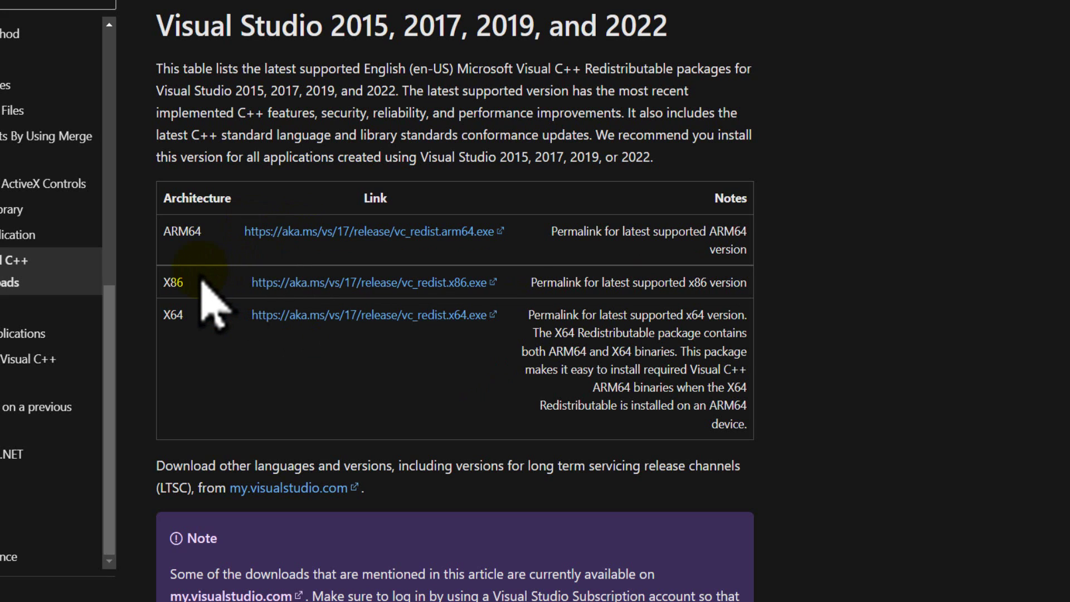
left_click(266, 322)
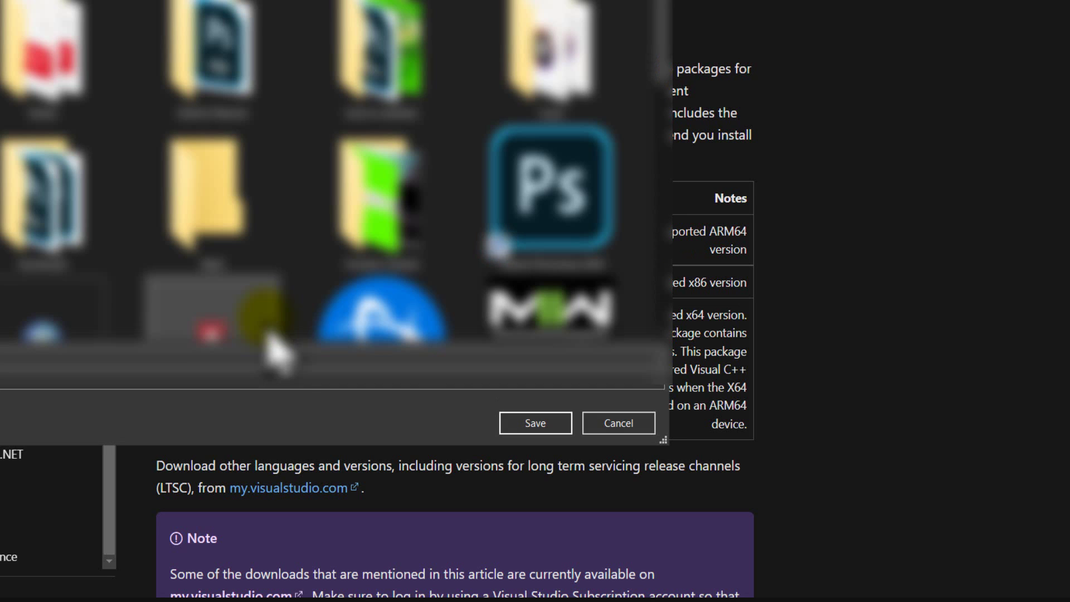
left_click(599, 430)
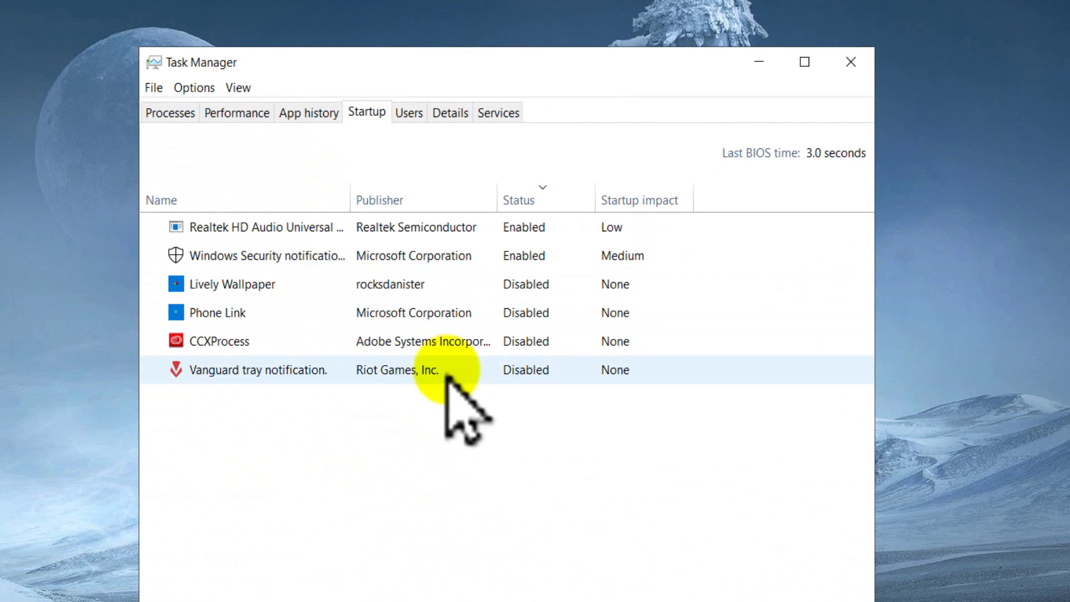
Inspect the Vanguard, Windows Security and Realtek HD Audio startup entries
left_click(486, 377)
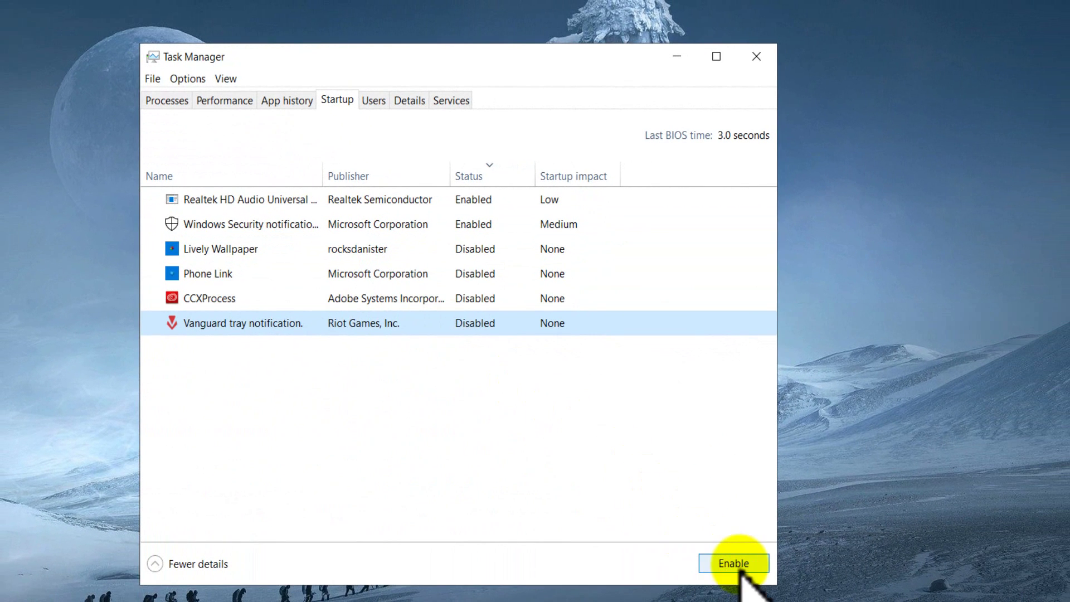
left_click(538, 224)
left_click(532, 202)
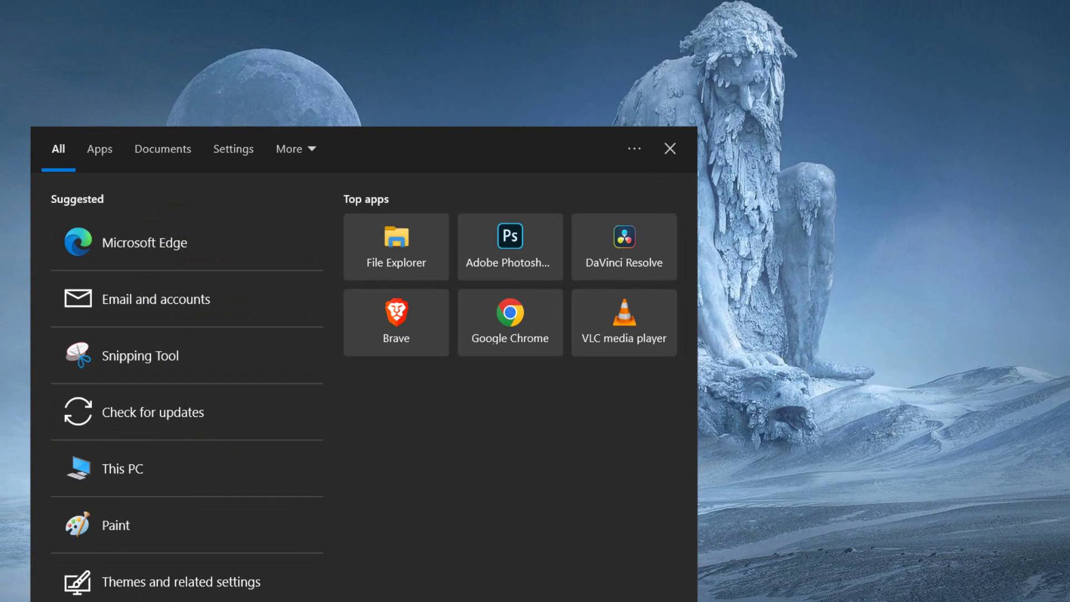
Open Background apps via 'background' search, leave 'Let apps run in the background' Off, and close Settings
type("background")
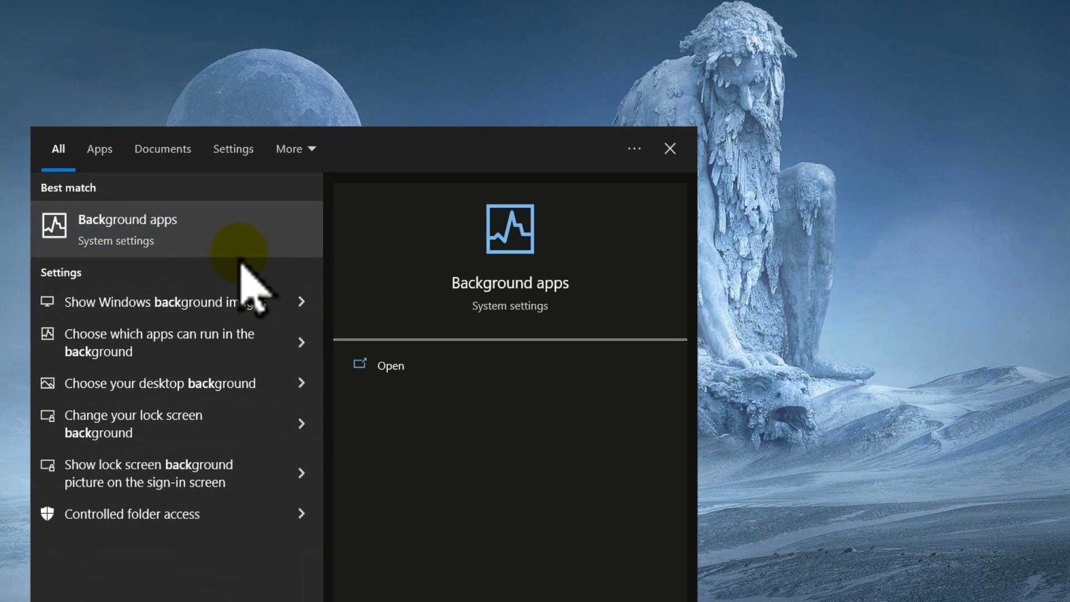
left_click(240, 252)
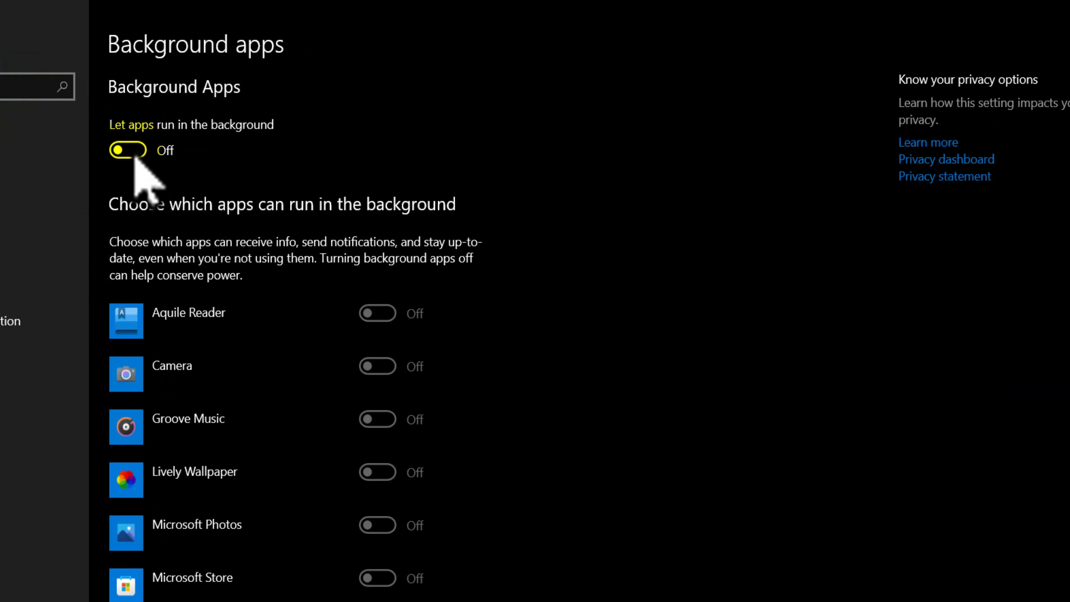
scroll(110, 491, "down", 4)
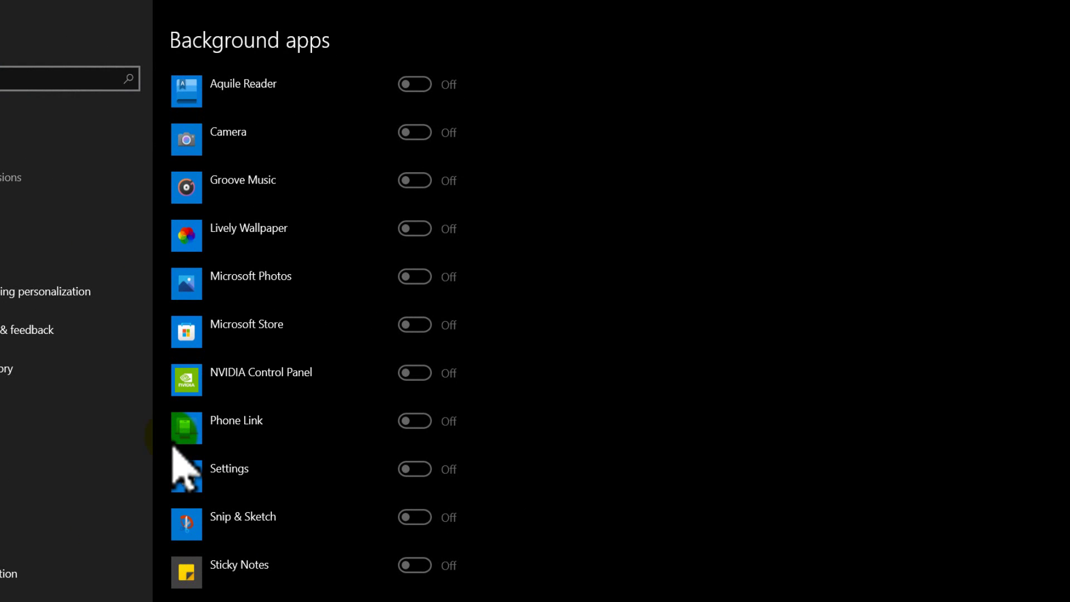
scroll(172, 449, "up", 4)
left_click(184, 137)
left_click(184, 137)
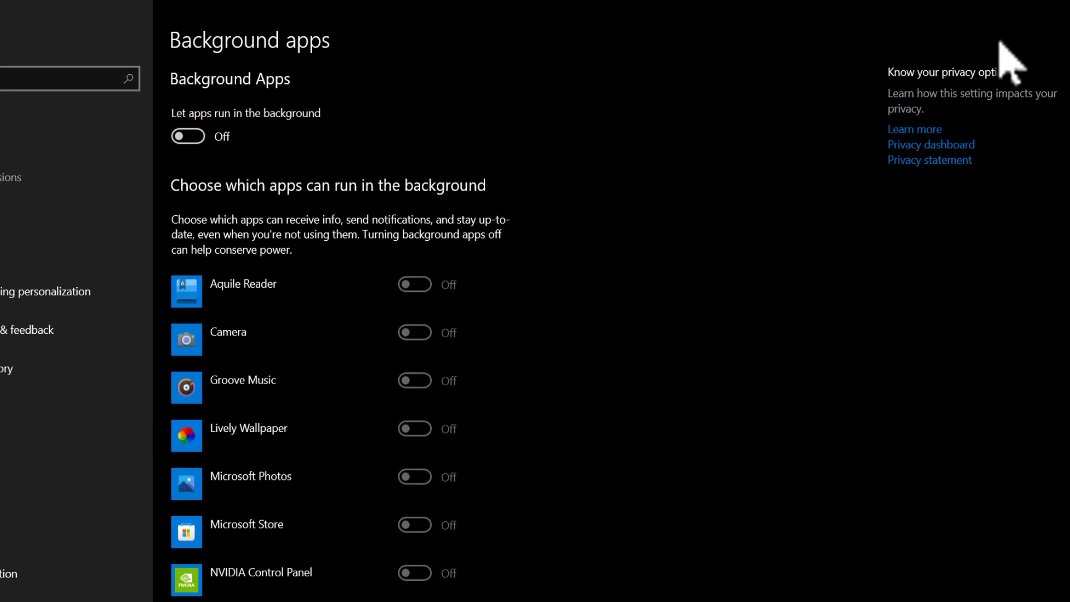
left_click(1056, 7)
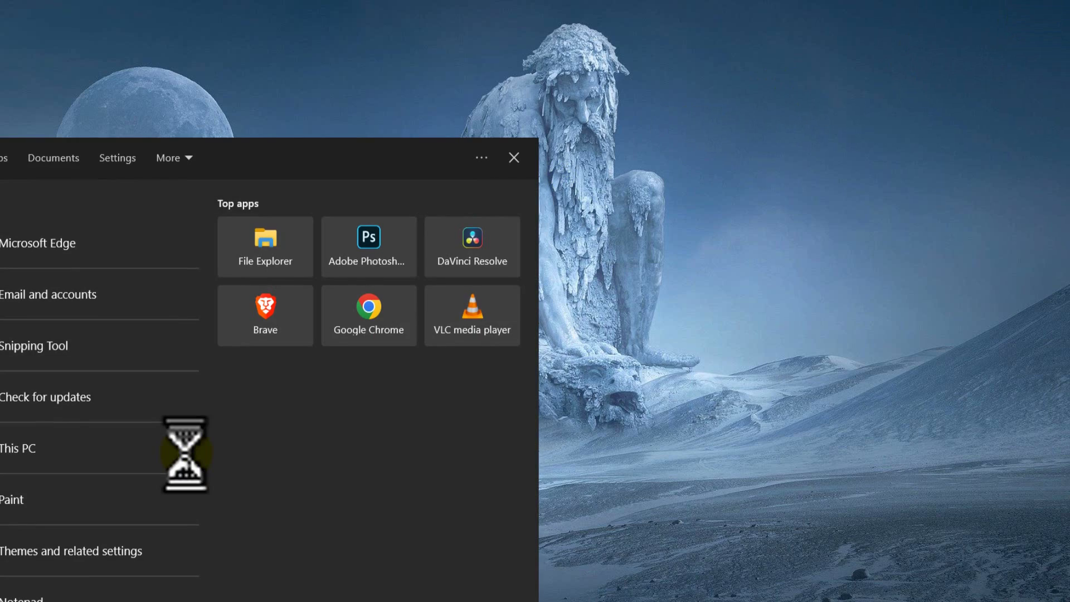
Launch Command Prompt as administrator from a 'cmd' search
type("cmd")
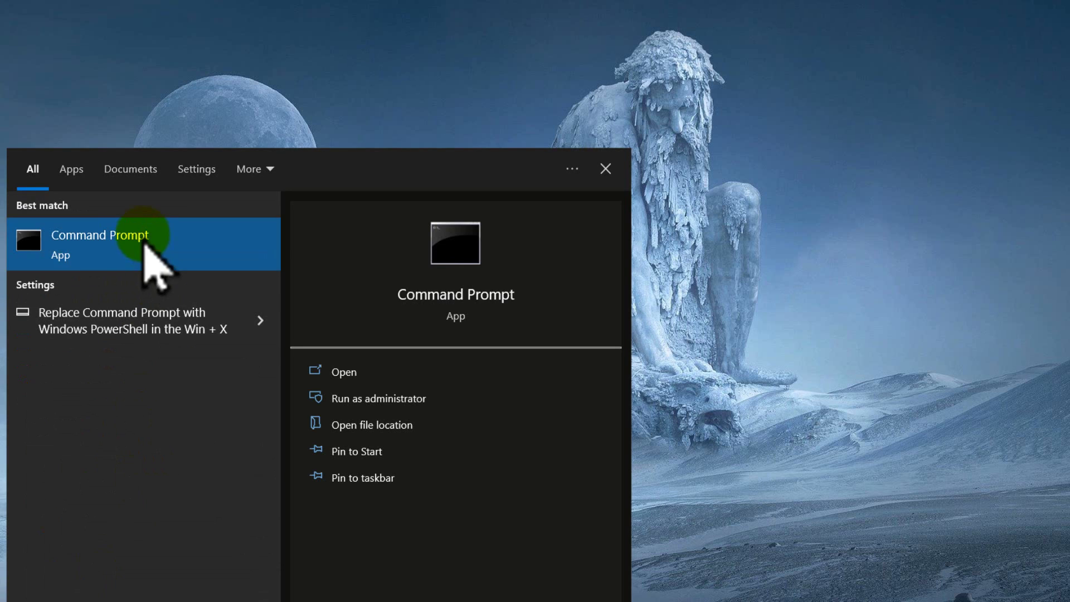
right_click(149, 243)
left_click(184, 249)
left_click(539, 449)
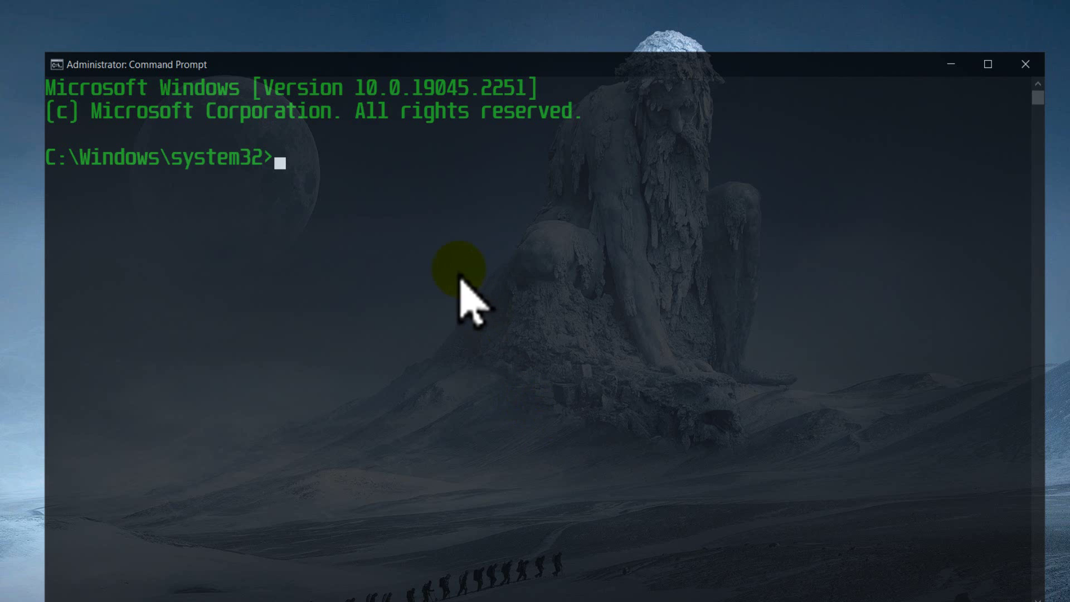
Enter the command sfc /scannow at the C:\Windows\system32 prompt
type("sf")
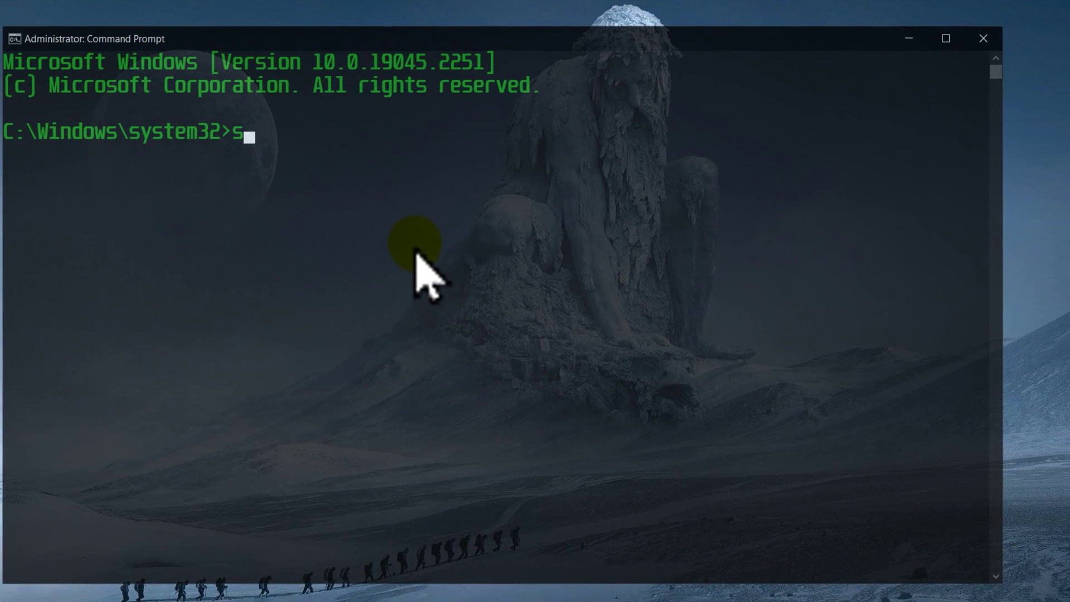
type("x")
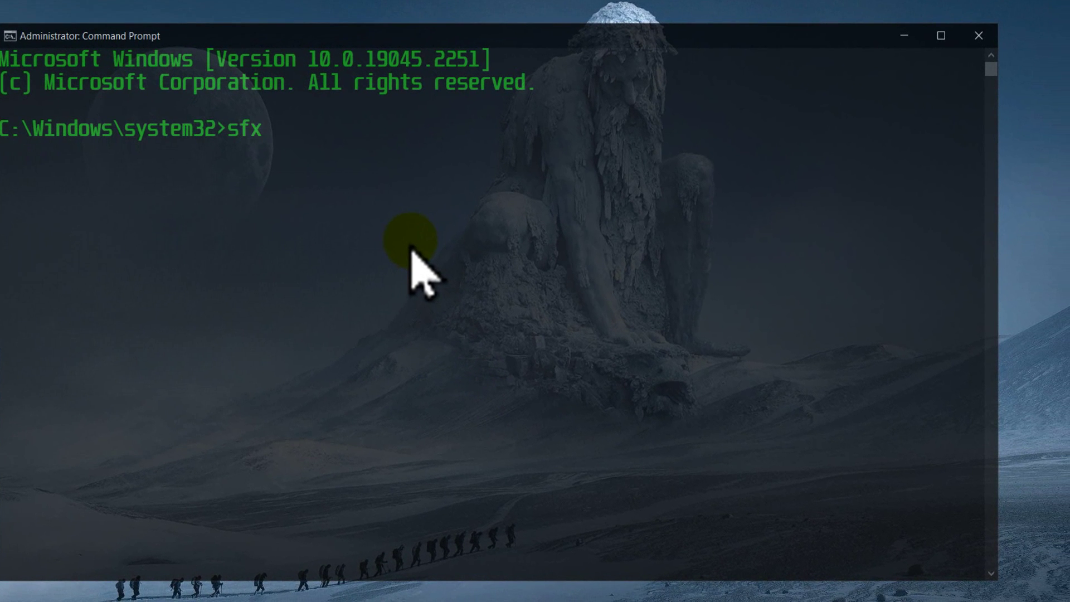
key("BackSpace")
type("c /sna")
key("BackSpace")
key("BackSpace")
type("cannow")
left_click(437, 238)
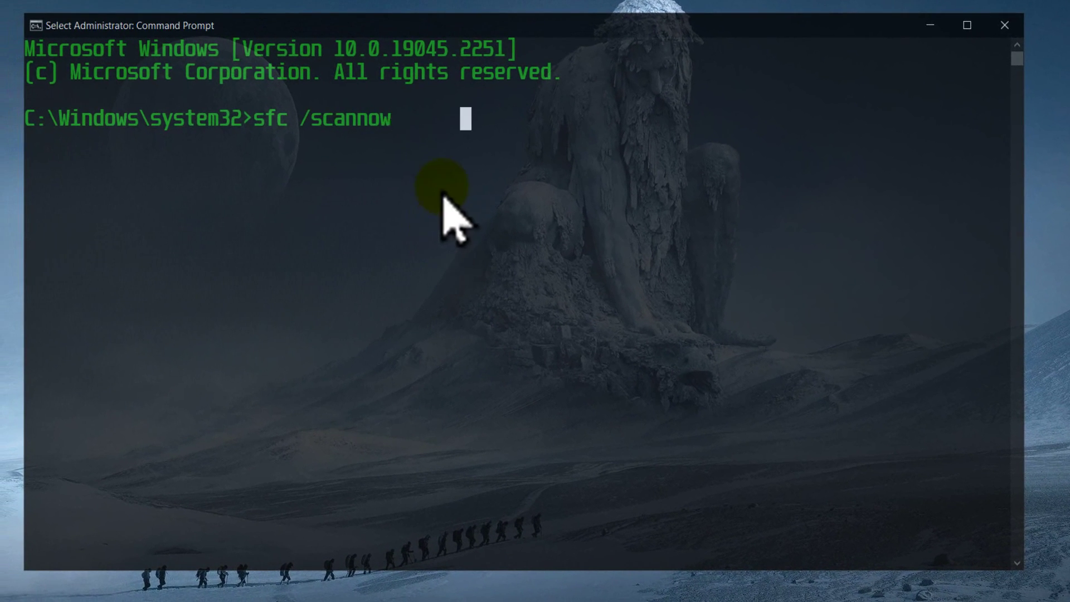
key("Return")
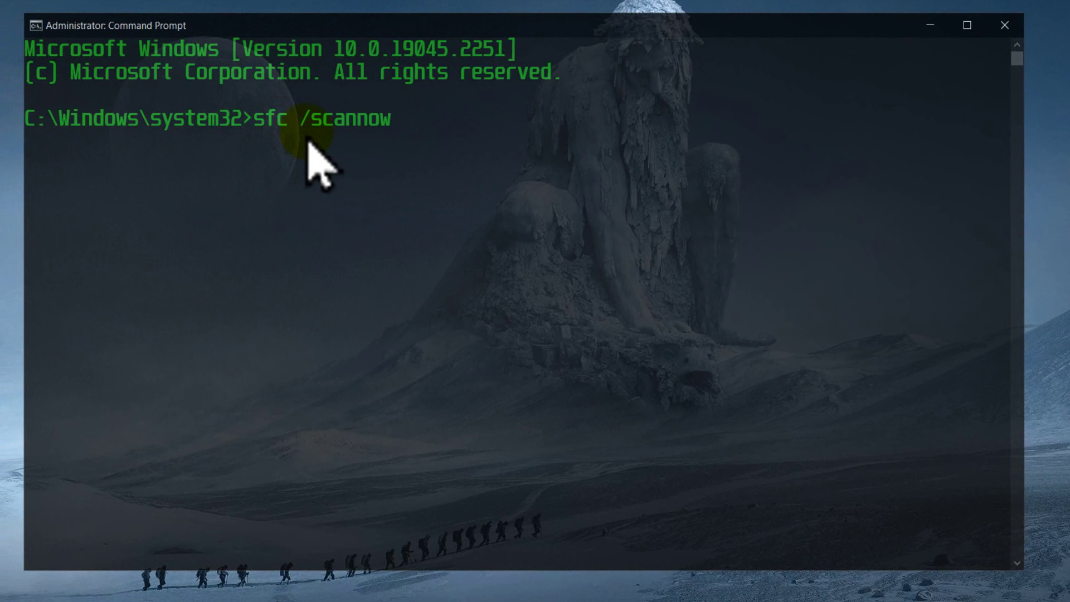
left_click(376, 142)
key("Escape")
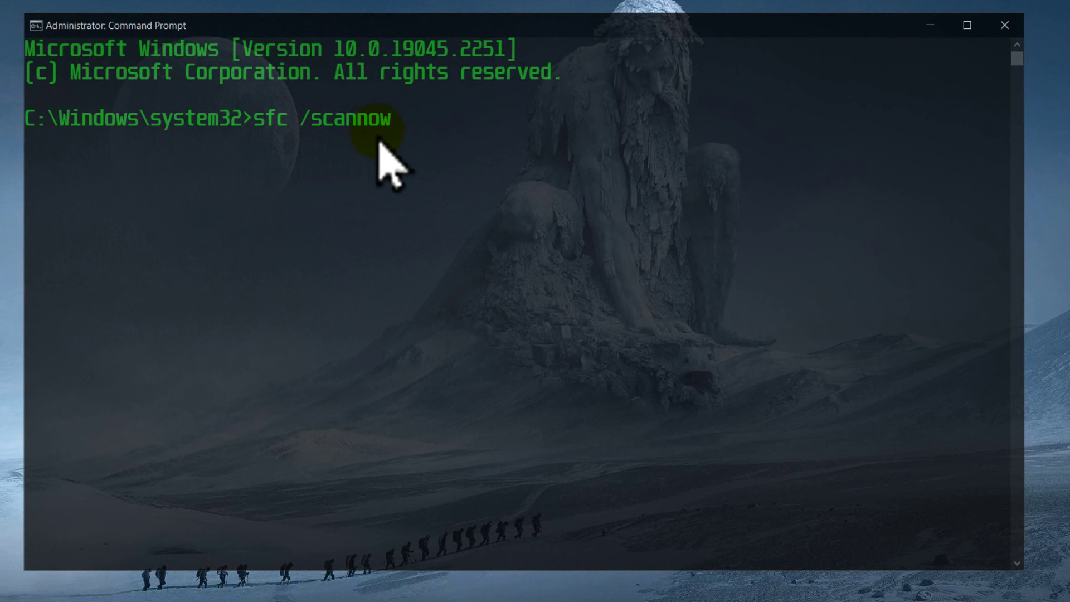